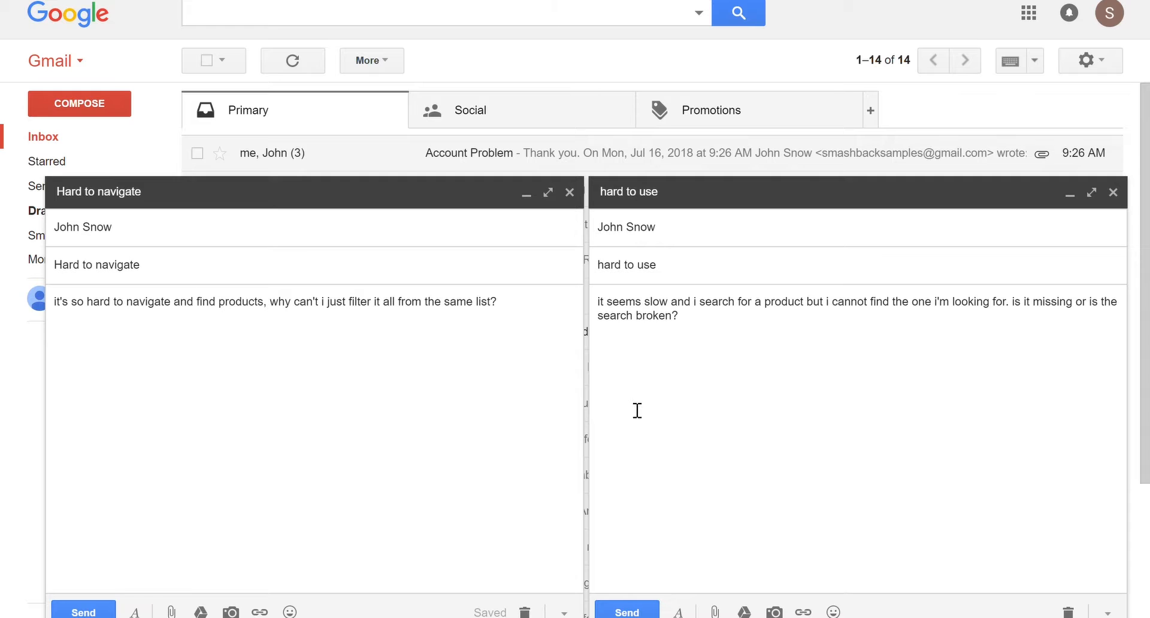
Step: Send all seven drafted feedback emails, from "hard to use" through "Account Problem"
left_click(627, 612)
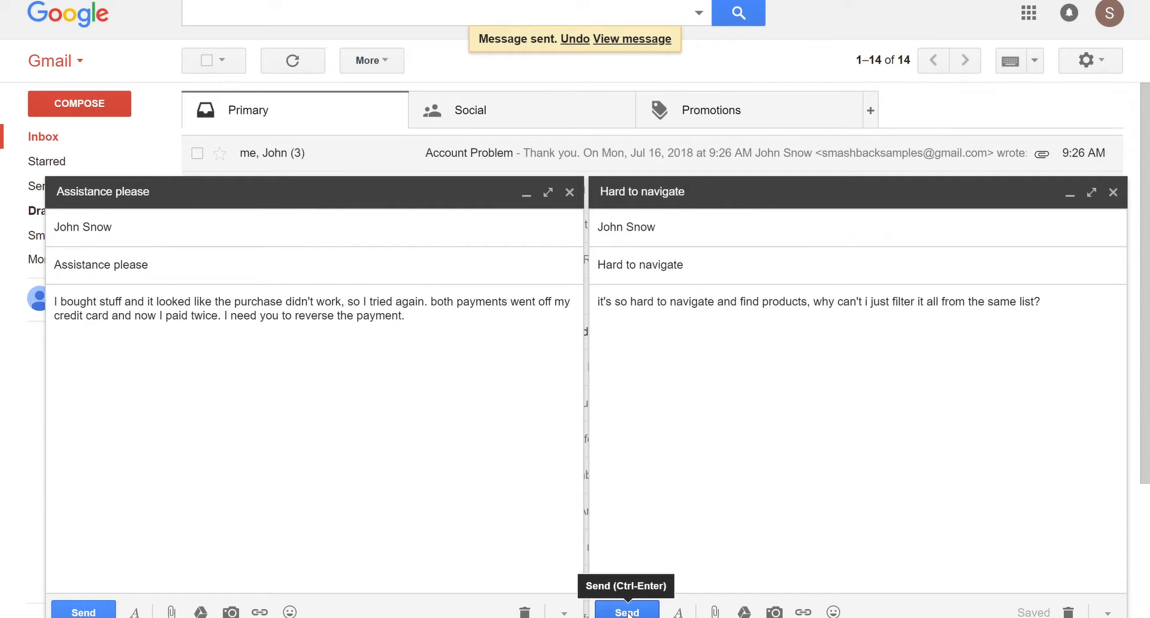
left_click(627, 612)
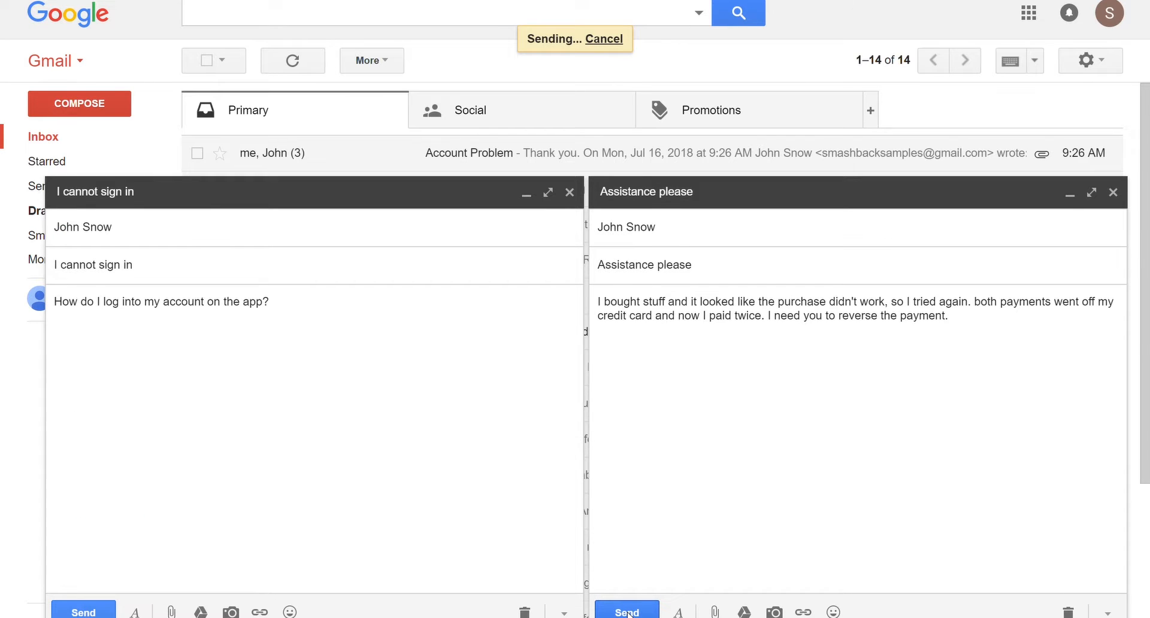
left_click(627, 612)
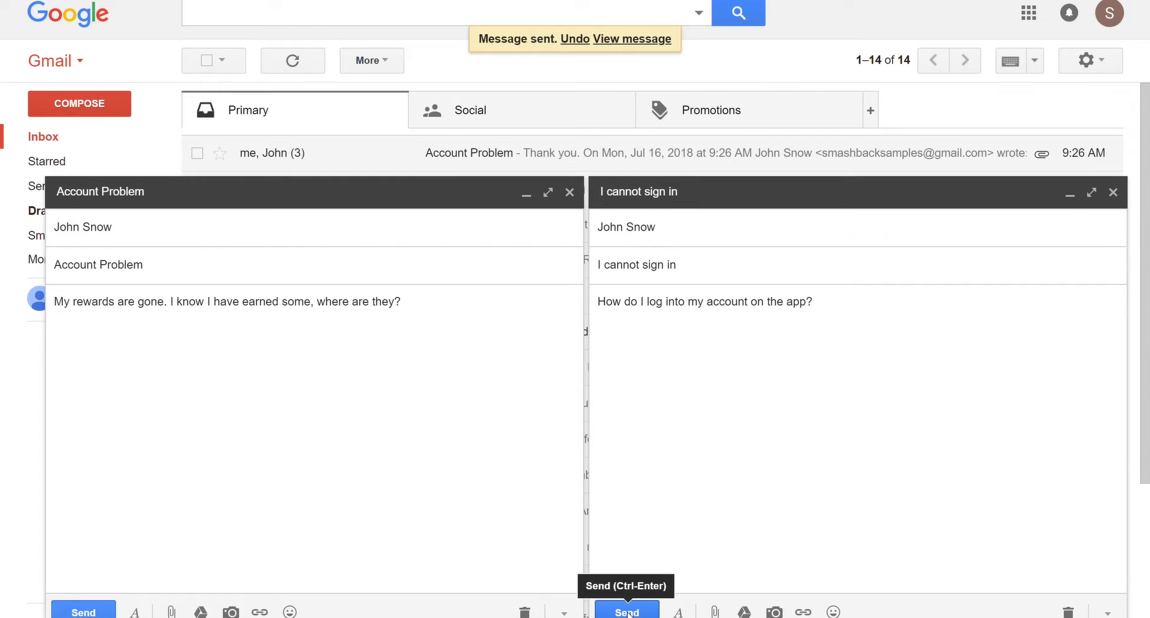
left_click(627, 612)
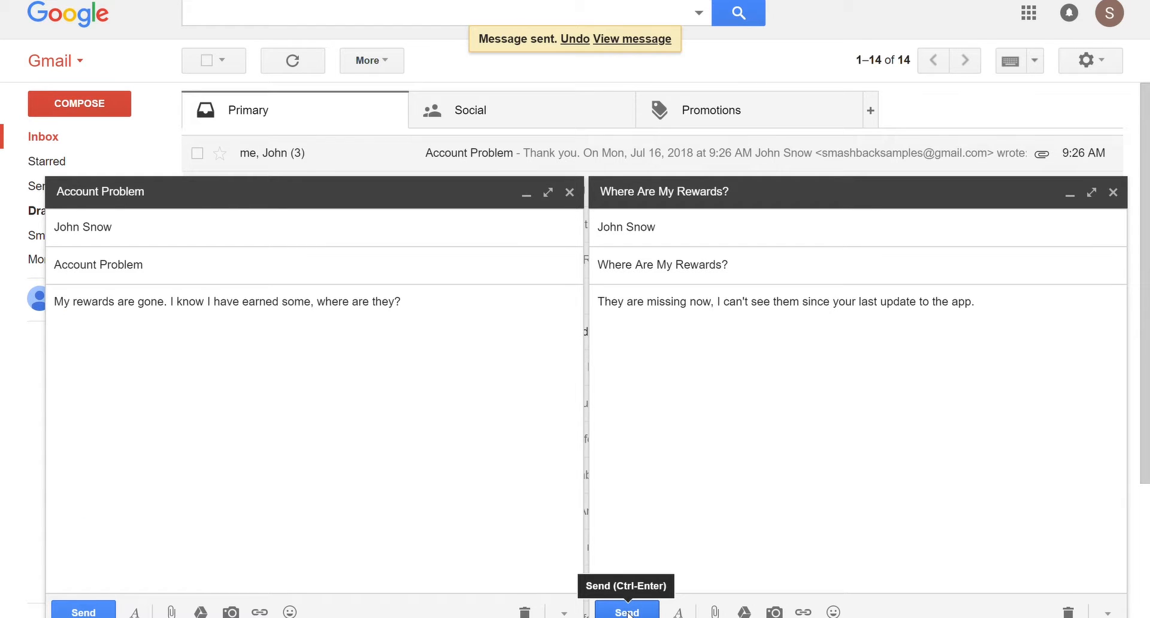
left_click(627, 612)
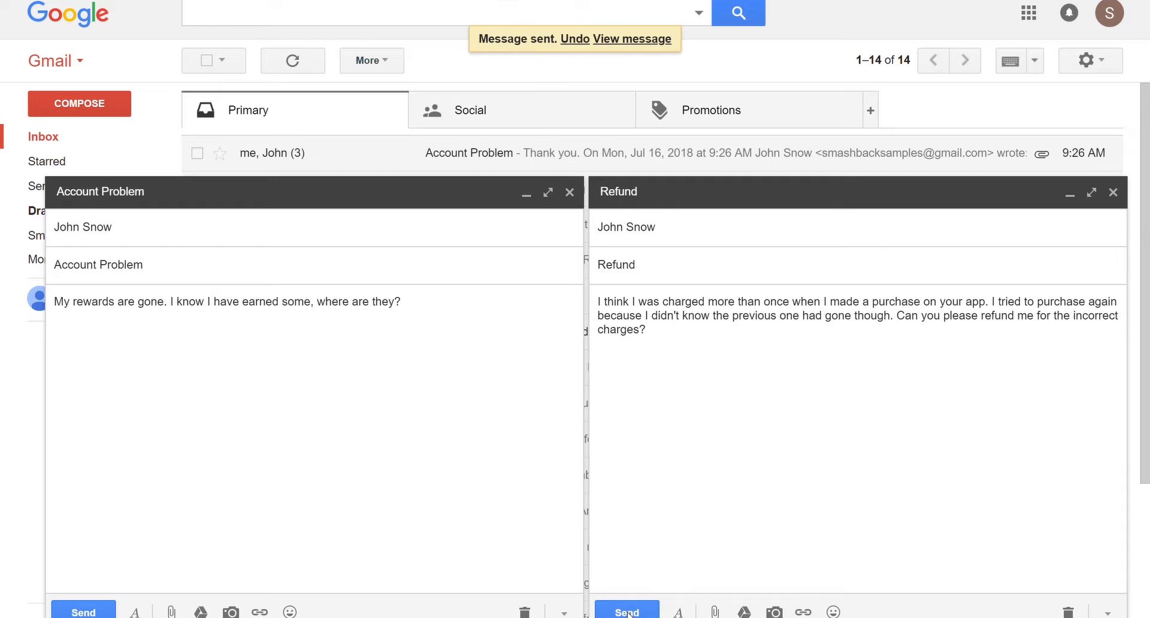
left_click(627, 613)
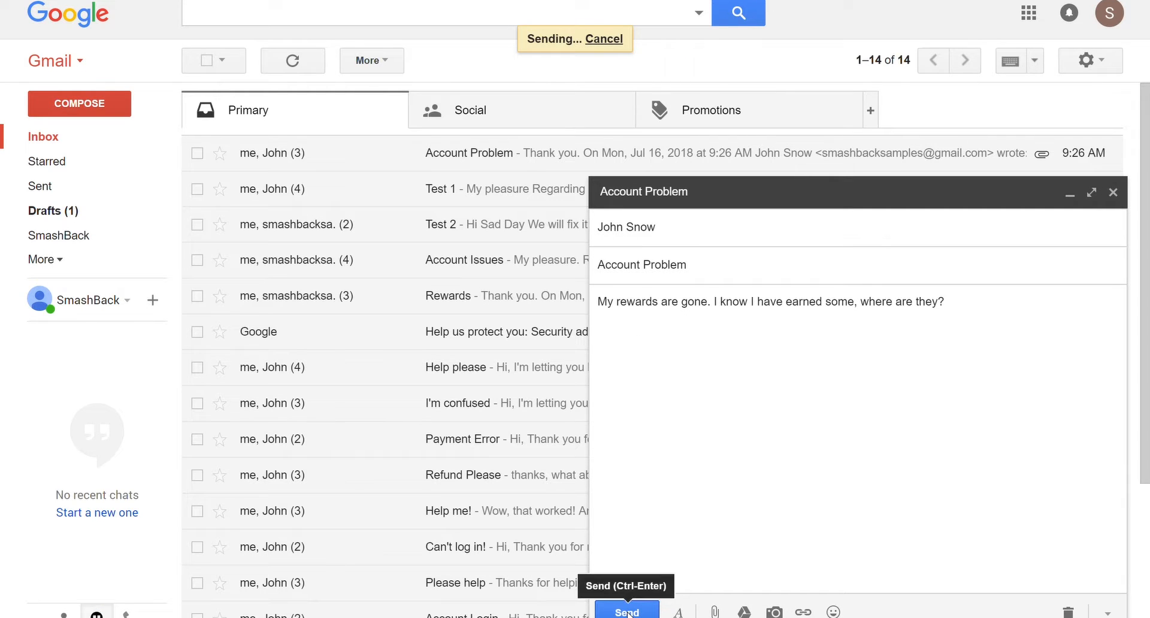
left_click(627, 613)
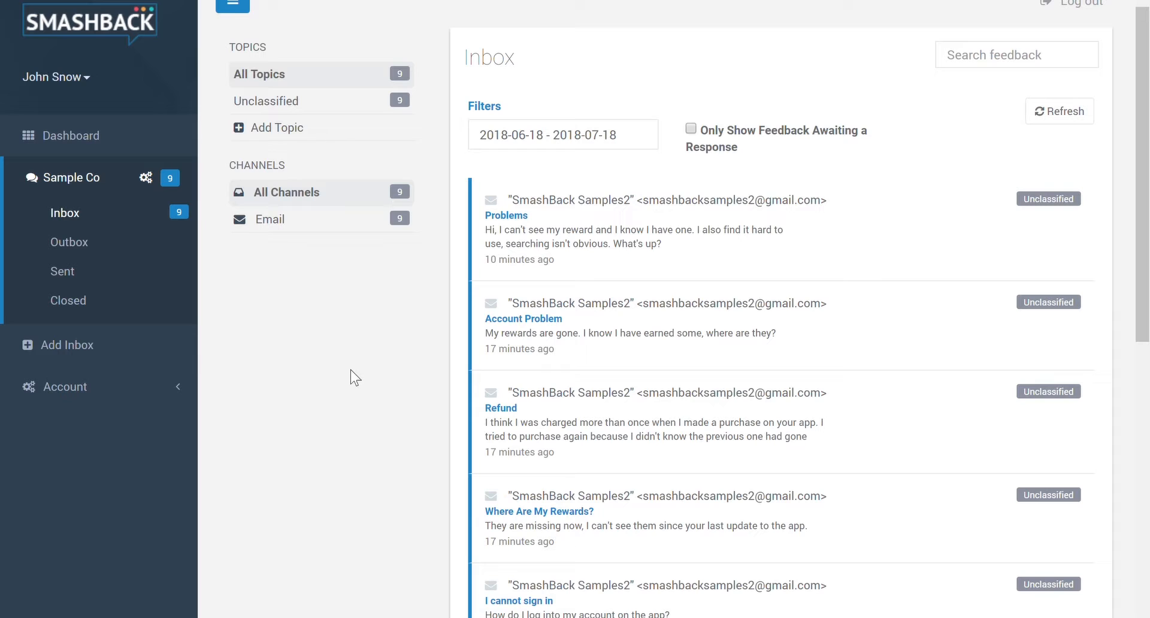
Step: In SmashBack, open the "Where Are My Rewards?" feedback and write the top greeting "Hi," with "Thanks for reaching out to us." below it
left_click(634, 508)
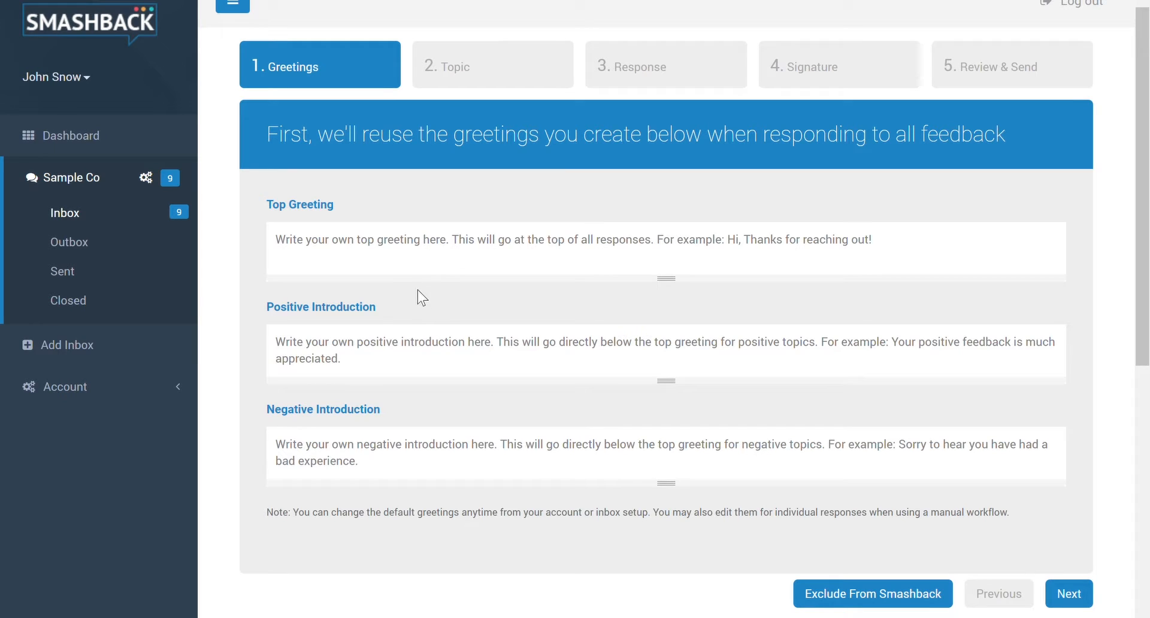
left_click(363, 248)
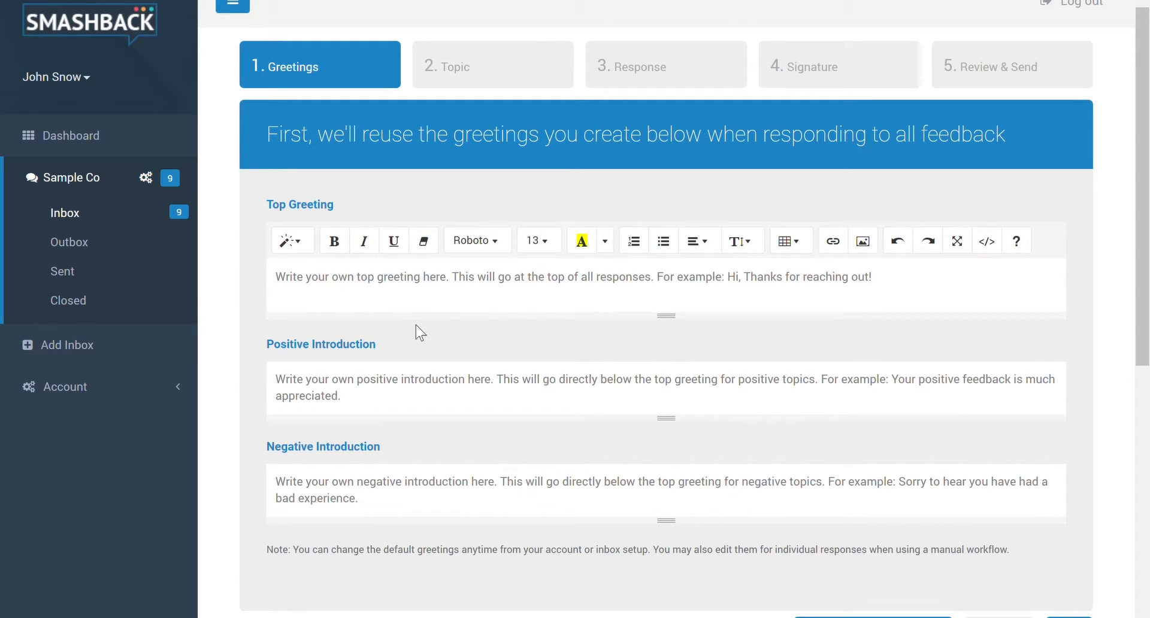
type("Hi,")
key("Return")
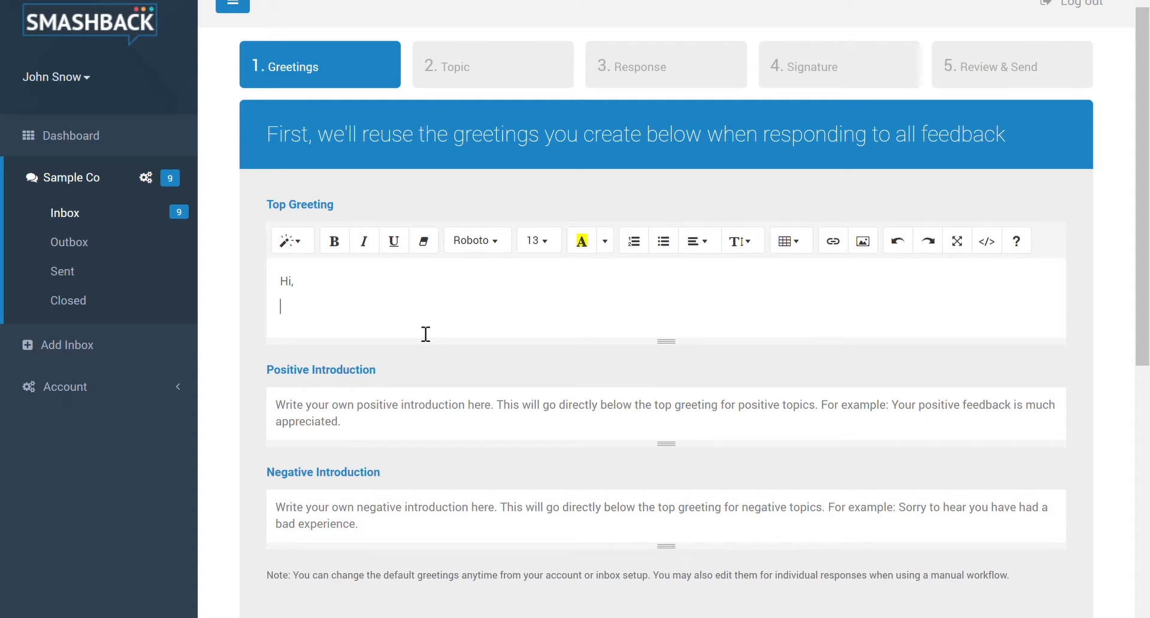
type("Thanks for reaching out to us.")
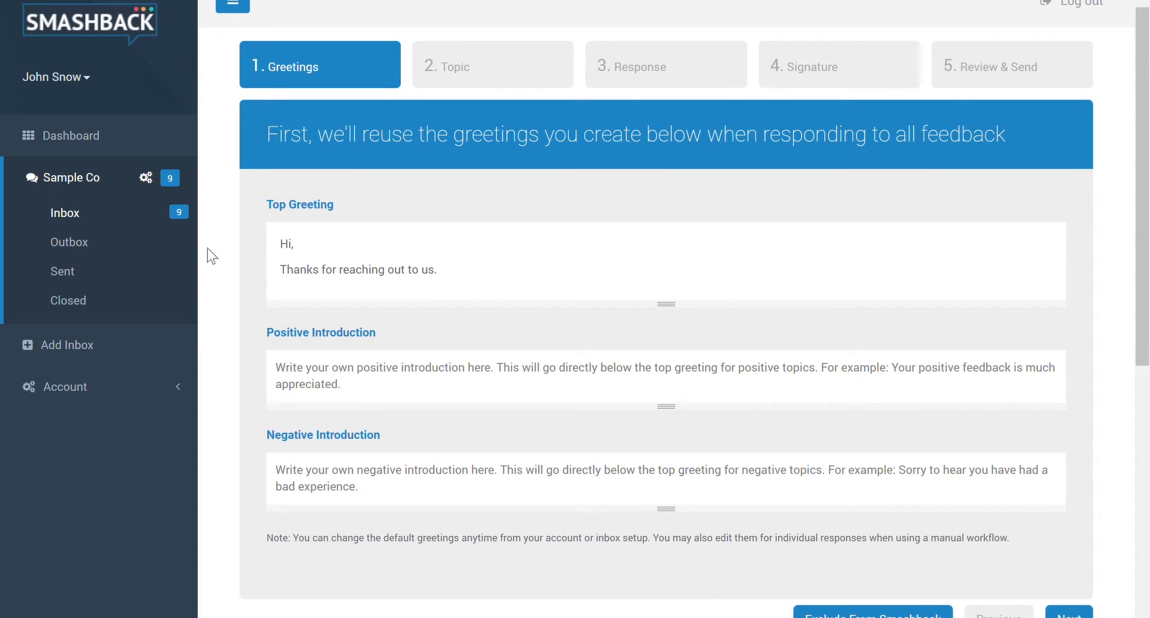
Step: Write the positive introduction "We appreciate your feedback regarding our test product."
left_click(301, 379)
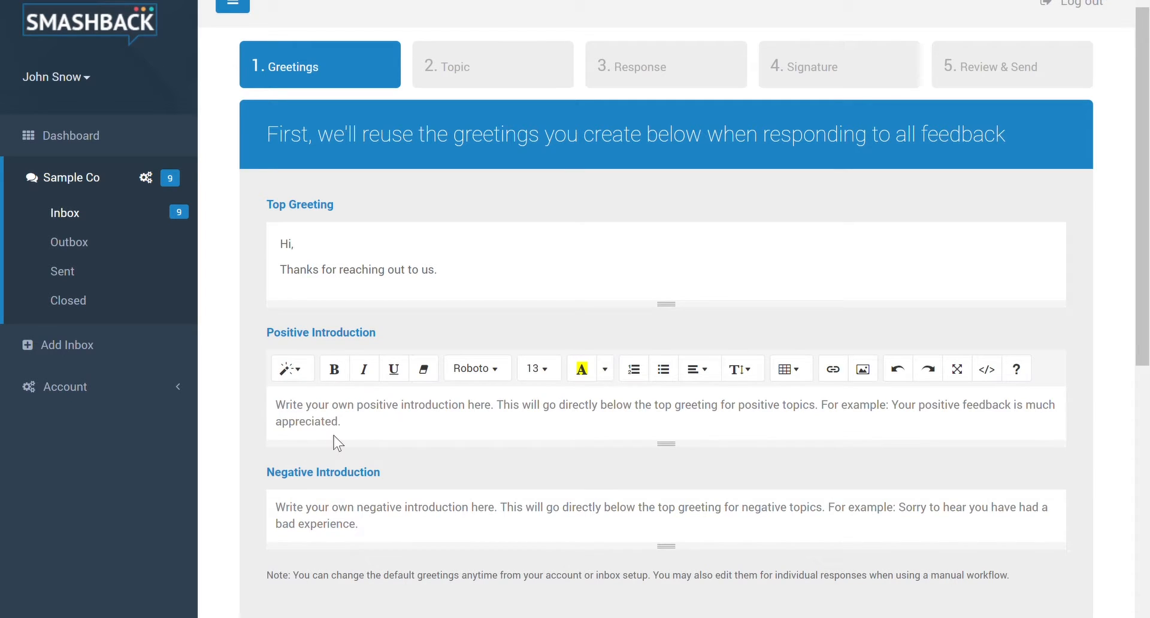
type("We appreciat")
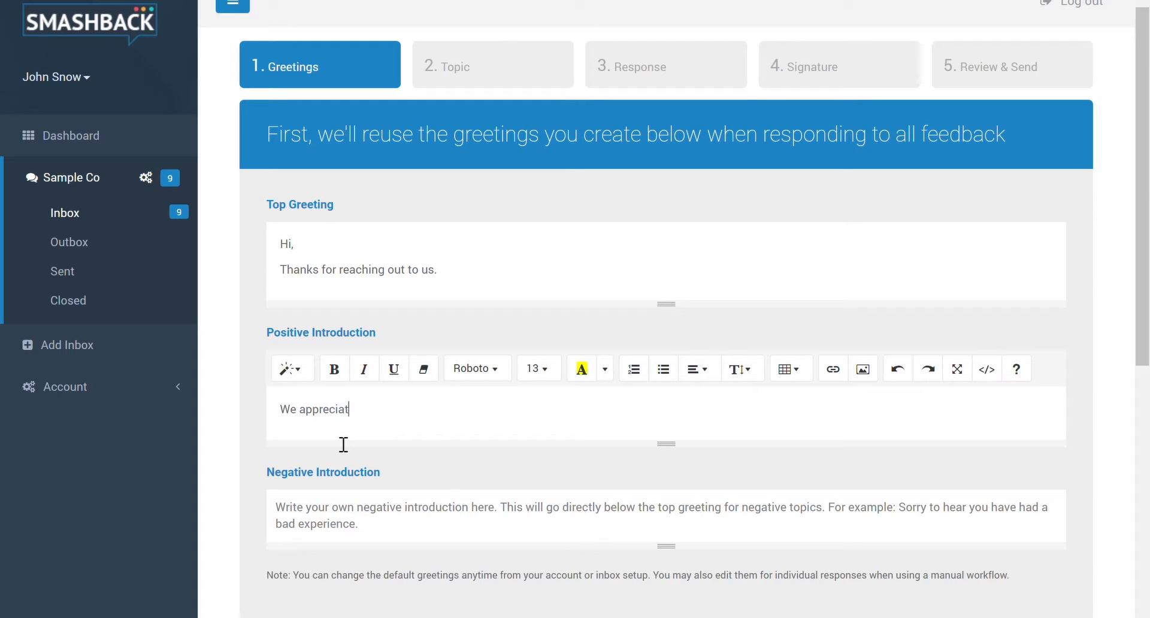
type("e your feedback regarding our test product.")
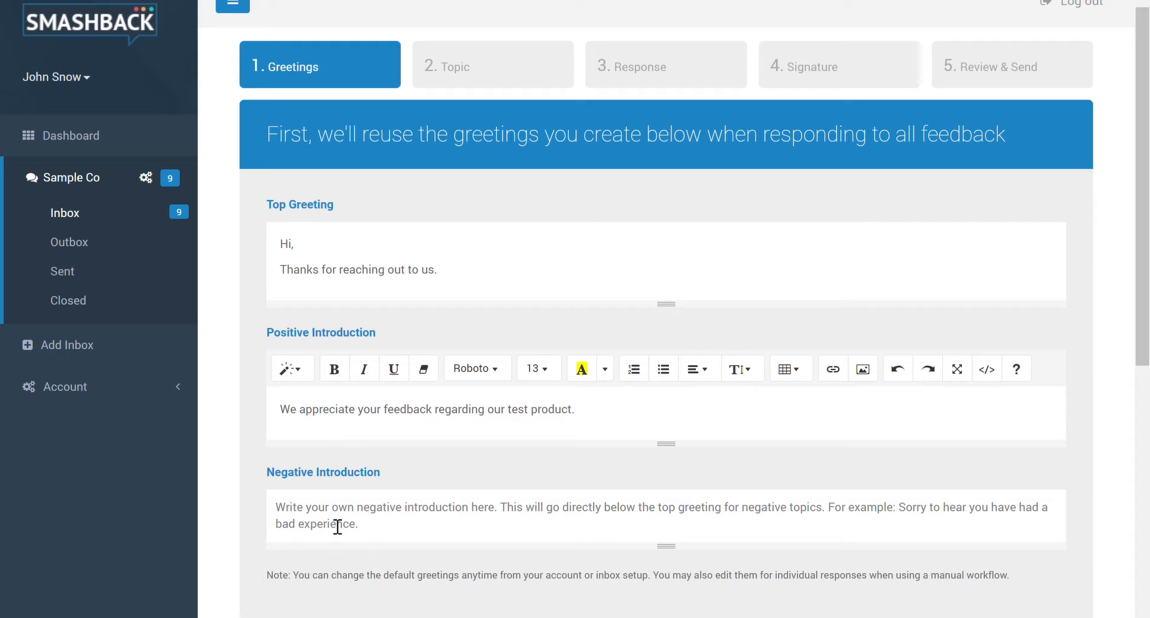
Step: Write the negative introduction "Sorry to hear things are not going so well with our products for you." and continue to the Topic stage
left_click(334, 526)
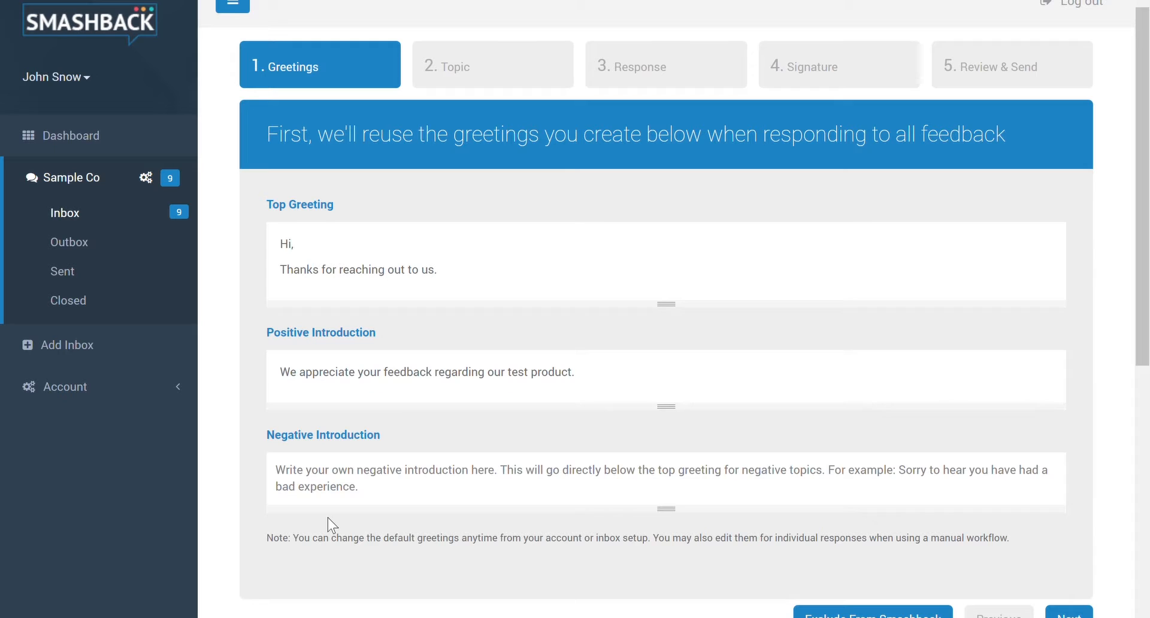
left_click(338, 489)
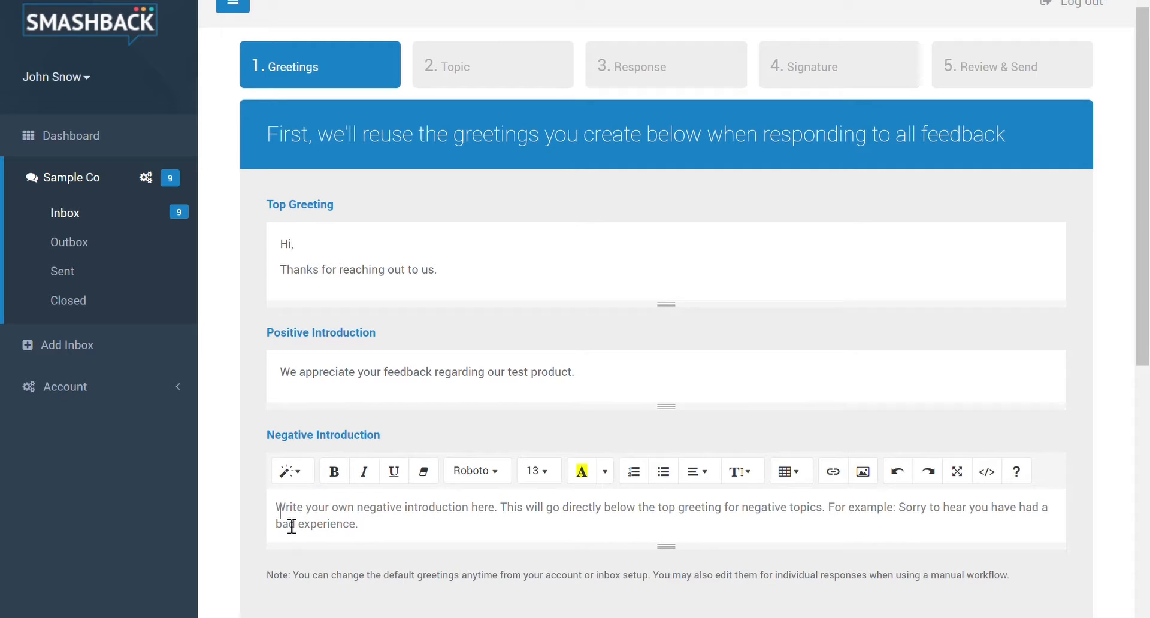
type("Sor")
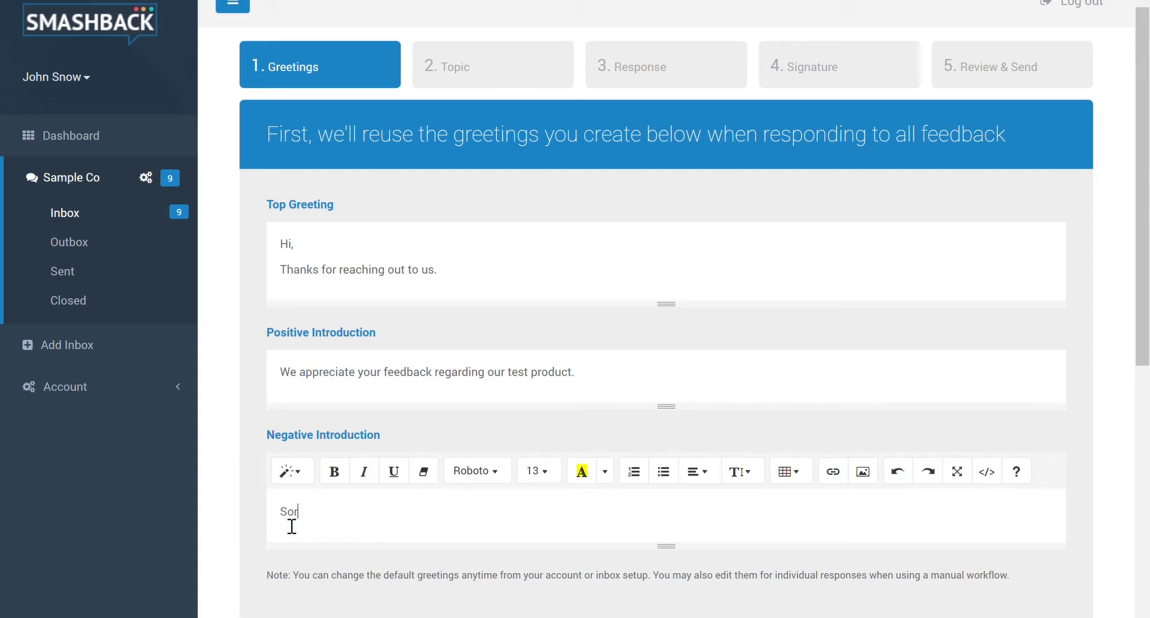
type("ry to hear things are not go")
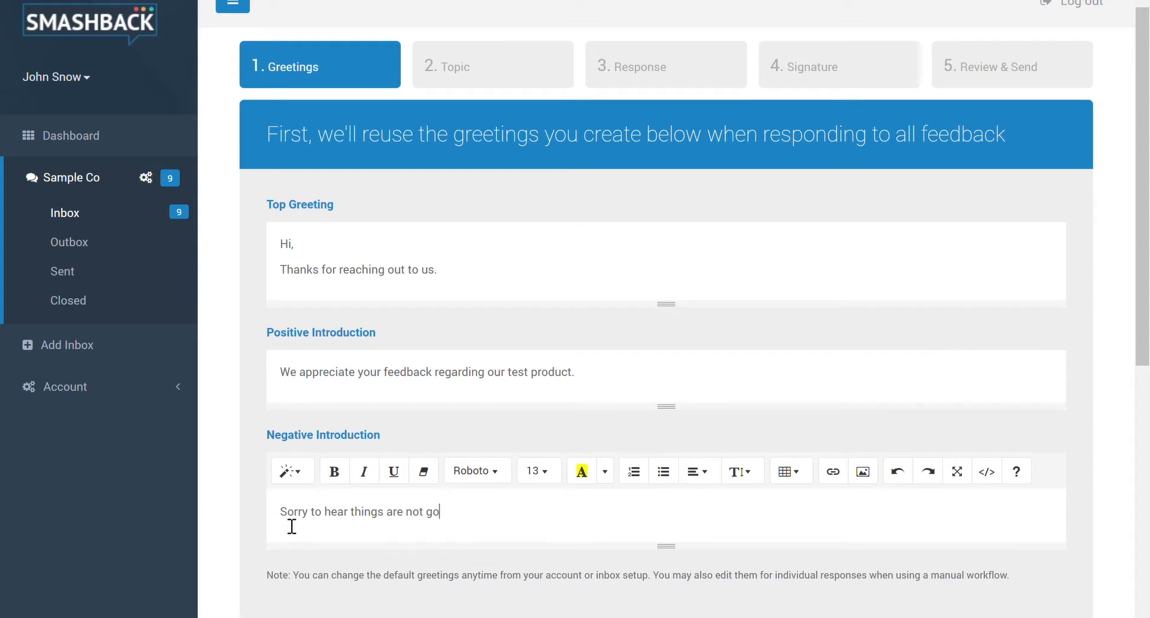
type("ing so well with our products for you.")
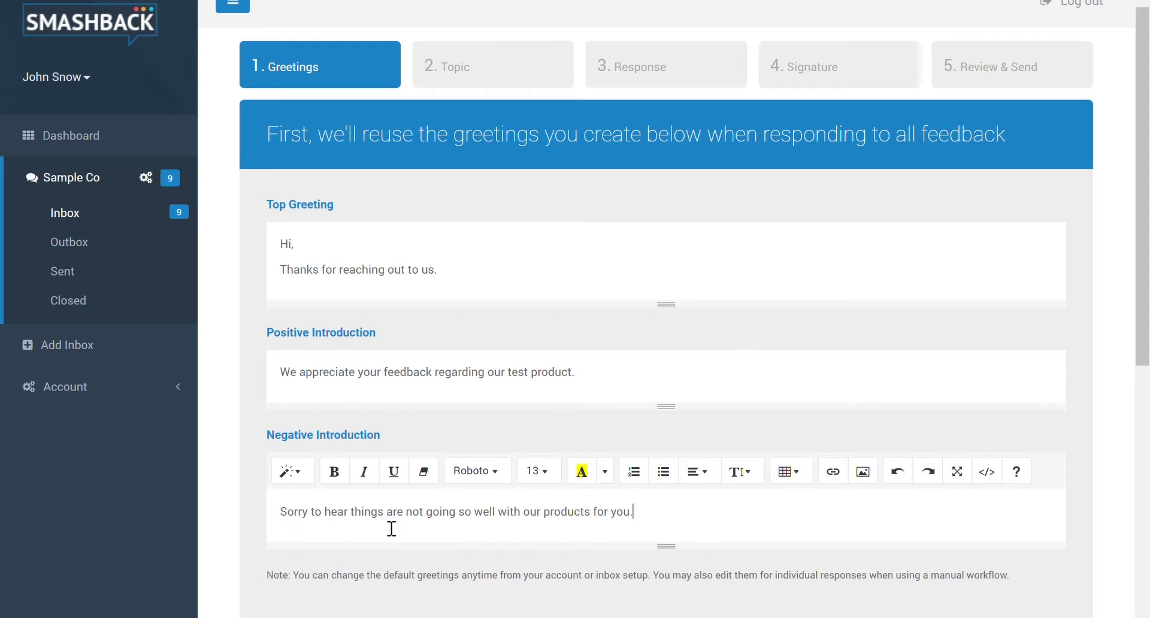
scroll(407, 534, "down", 3)
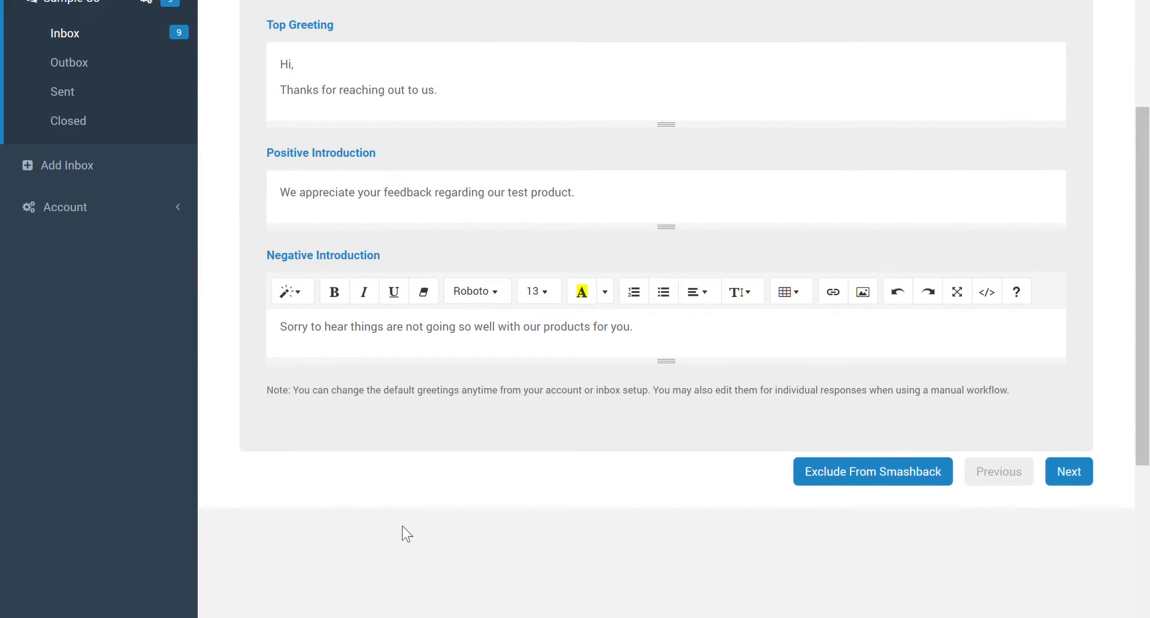
left_click(1083, 473)
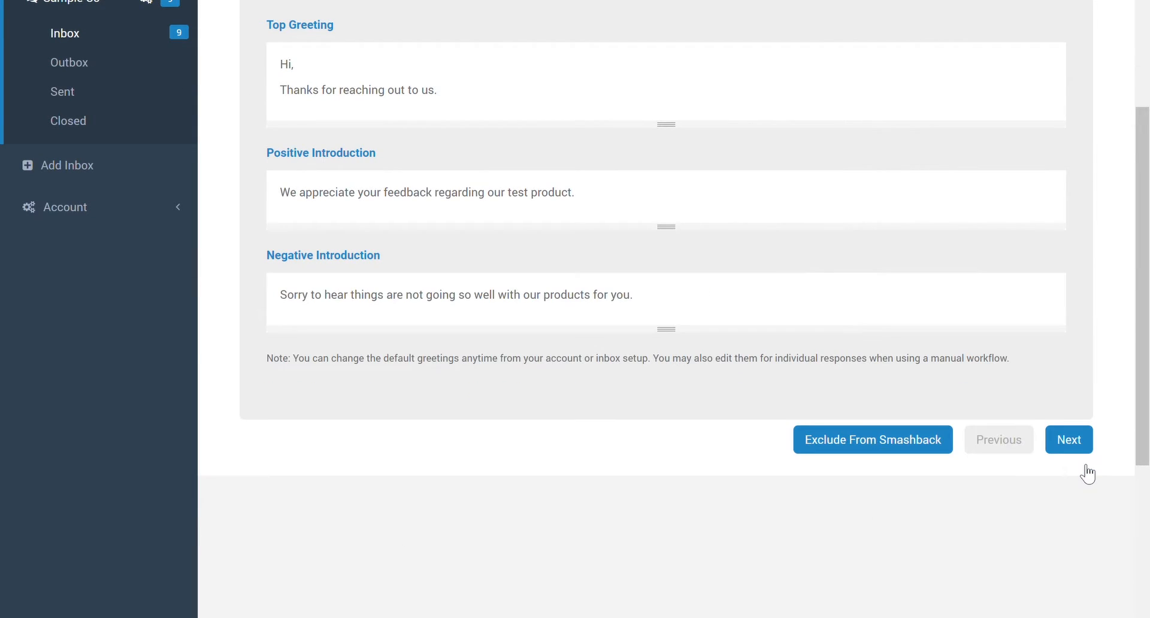
left_click(1087, 449)
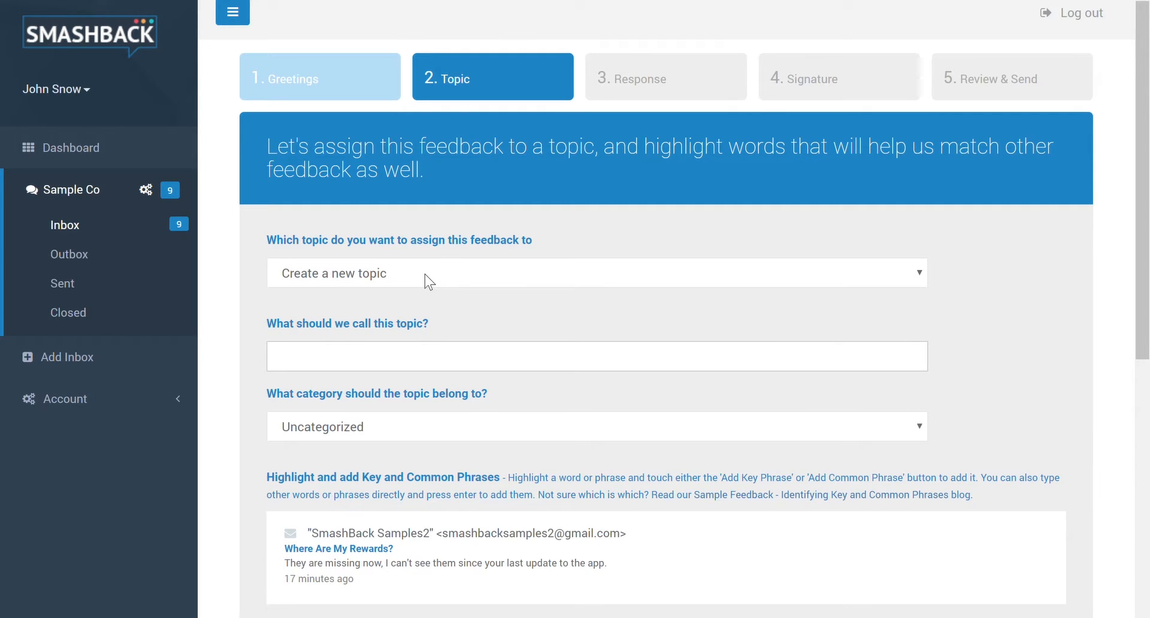
Step: Name the new topic "Account Issues" and assign it to the Problem category
left_click(424, 365)
left_click(391, 389)
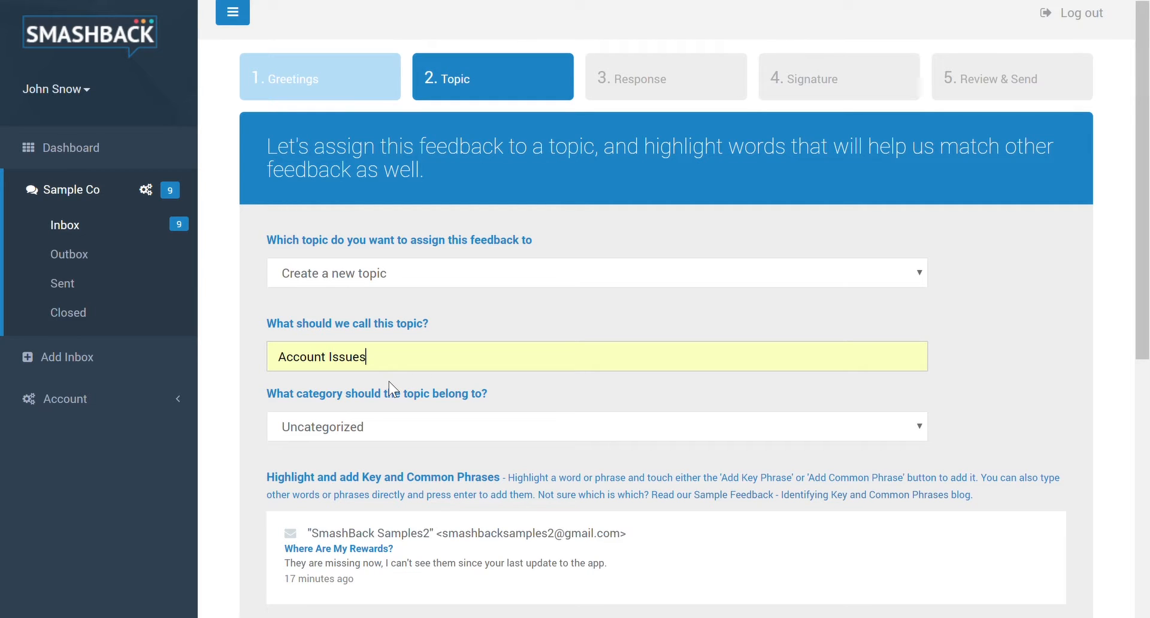
left_click(405, 434)
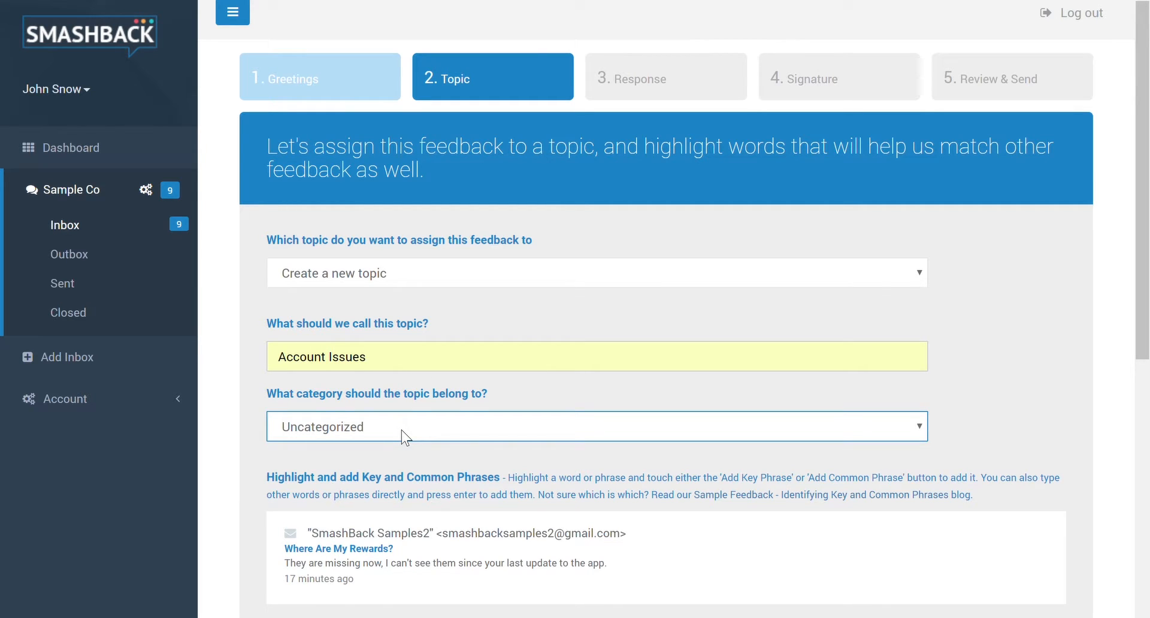
left_click(405, 473)
left_click(405, 460)
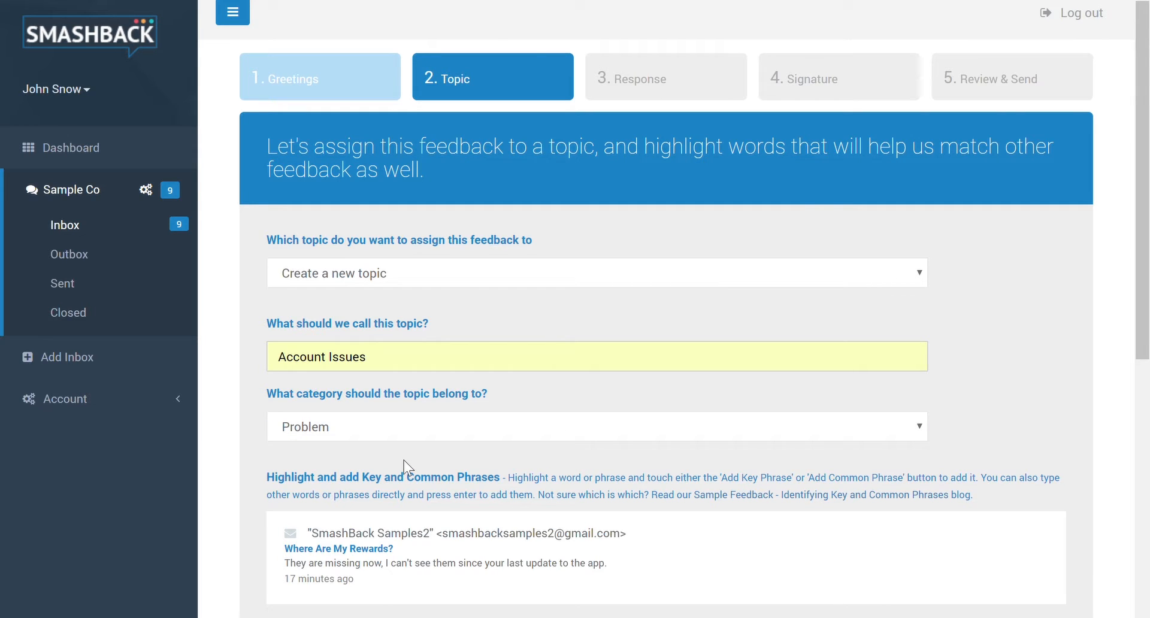
Step: Add "Rewards" from the feedback's subject as a key phrase for the topic
scroll(407, 468, "down", 6)
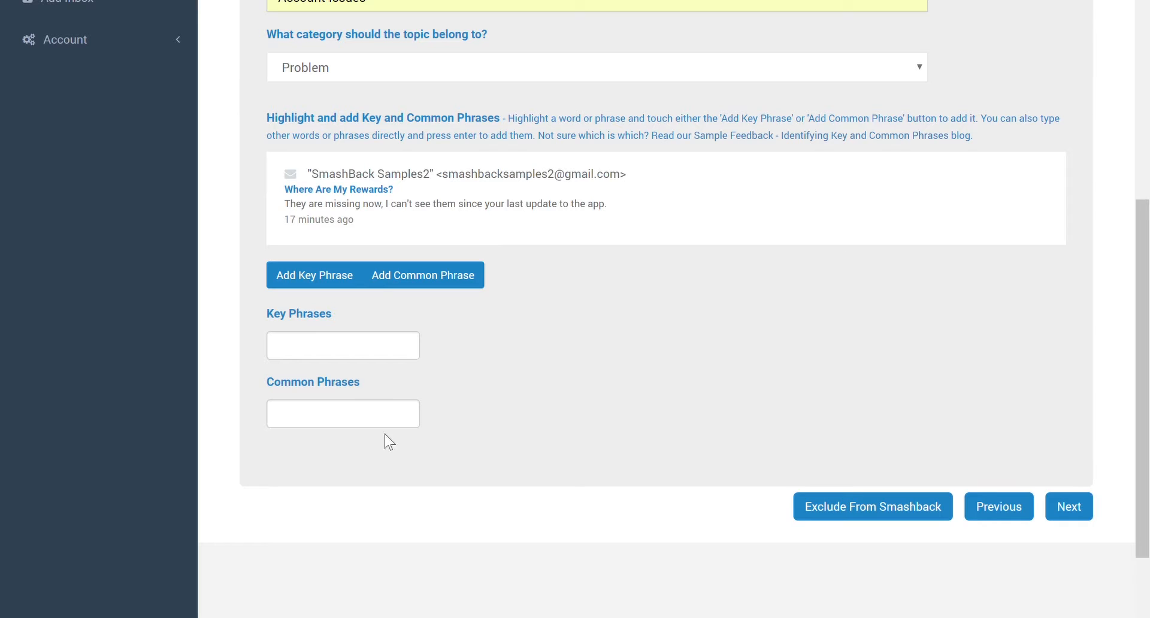
double_click(376, 198)
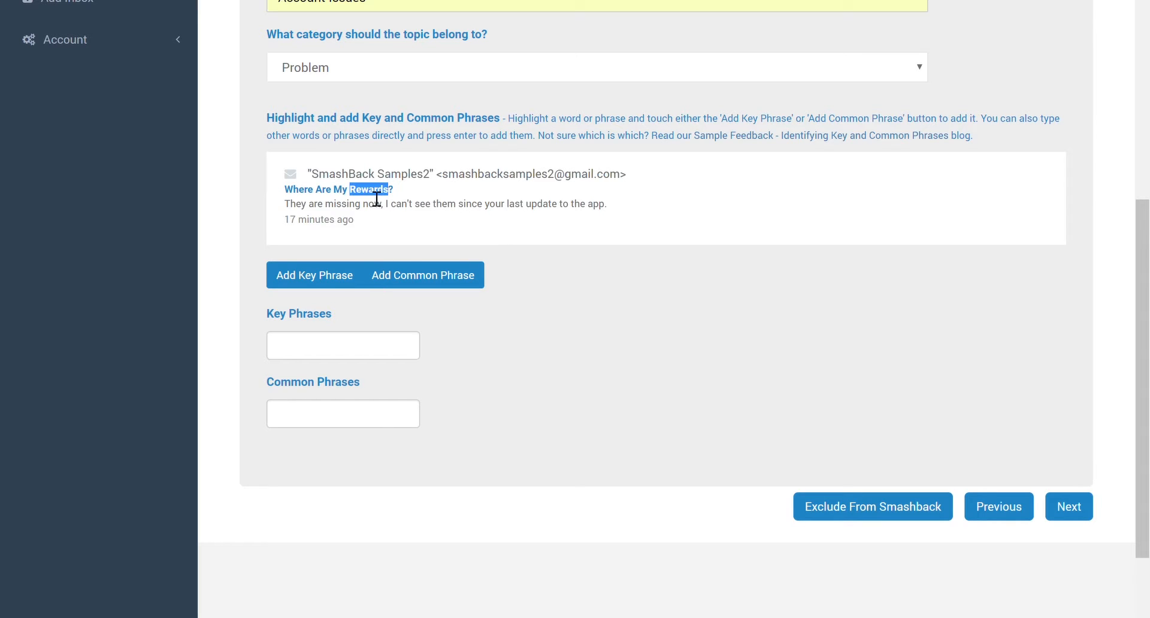
left_click(333, 281)
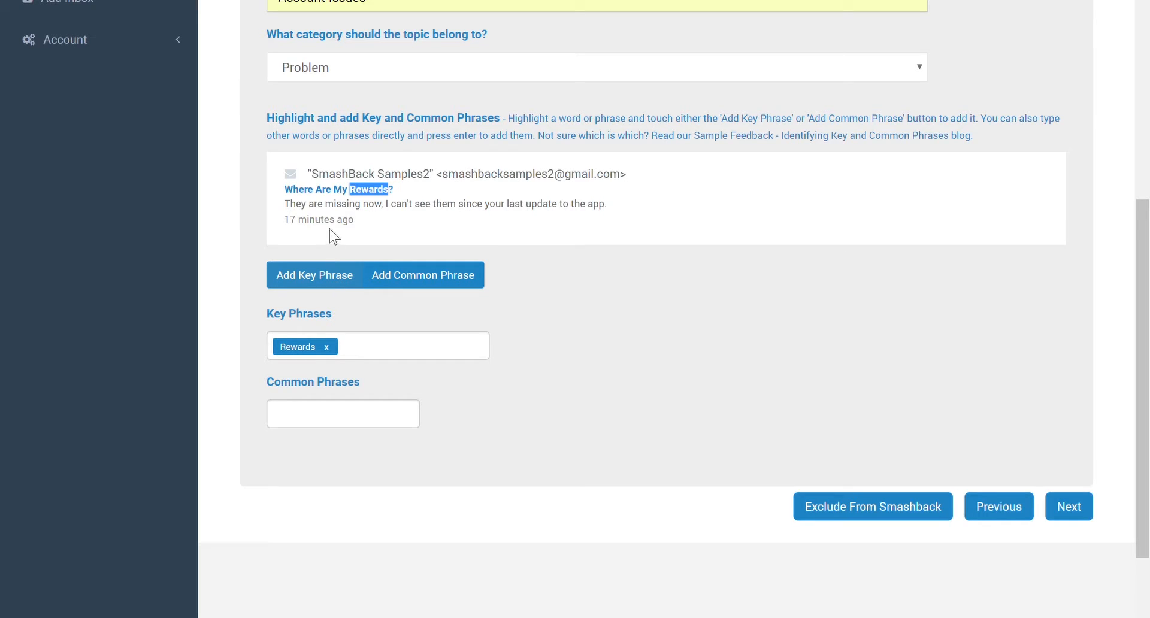
Step: Add "missing" from the feedback text and "gone" as common phrases, and continue to the Response stage
double_click(350, 206)
left_click(399, 287)
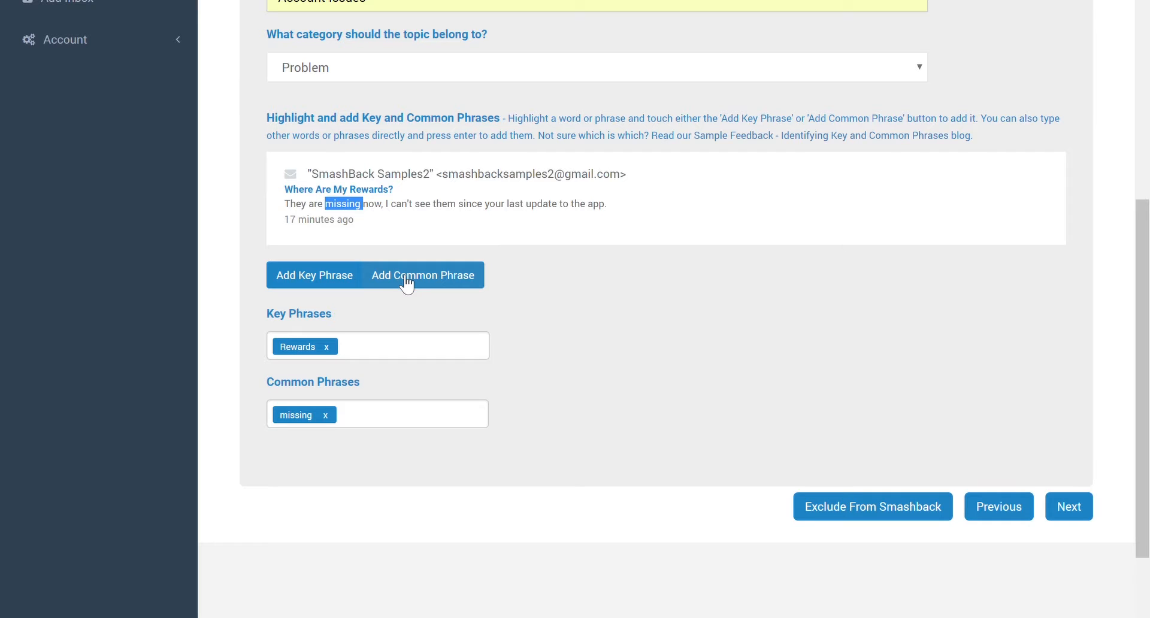
left_click(389, 415)
type("gone")
key("Return")
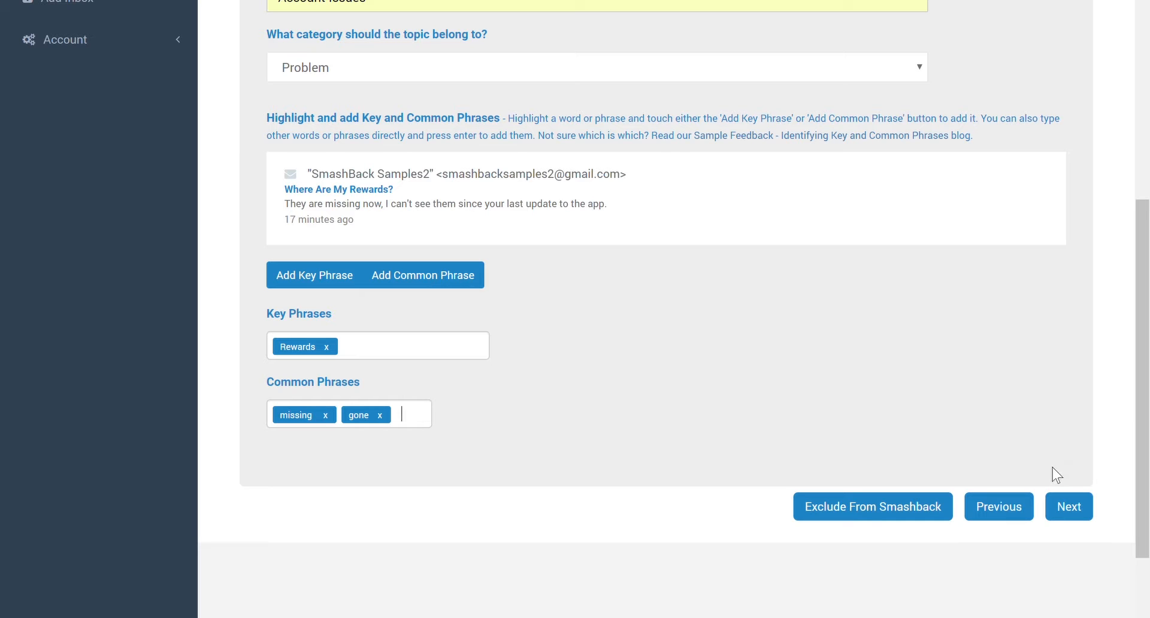
left_click(1070, 507)
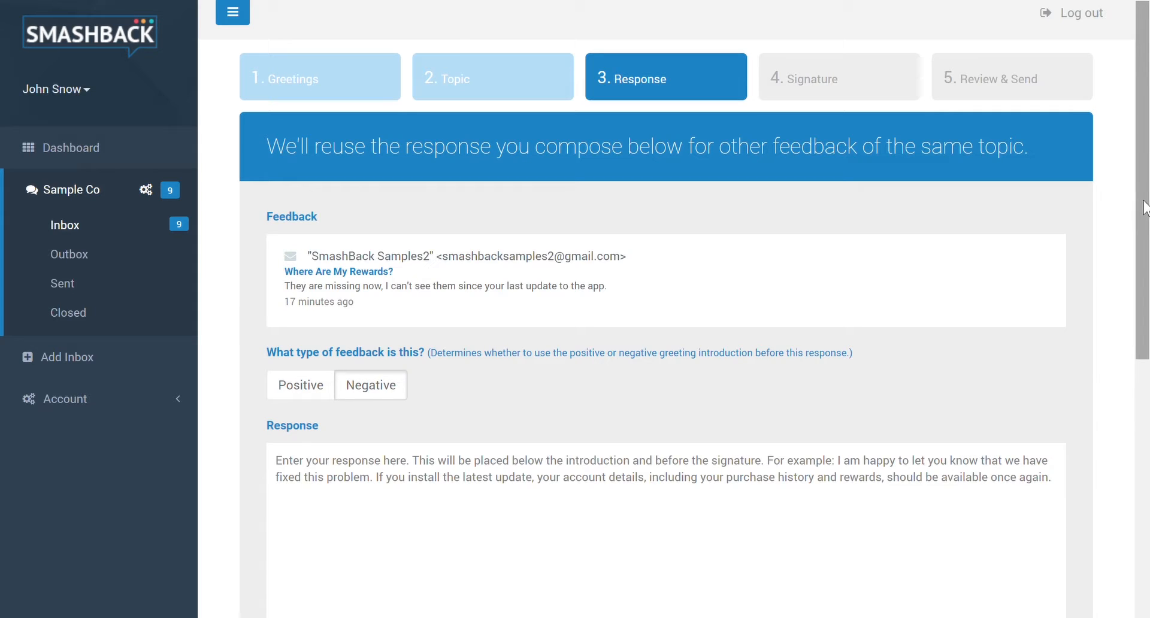
Step: Set the feedback type to Negative and write a response saying the team knows of the login problem and developers will release a fix shortly
left_click_drag(1144, 206, 1147, 273)
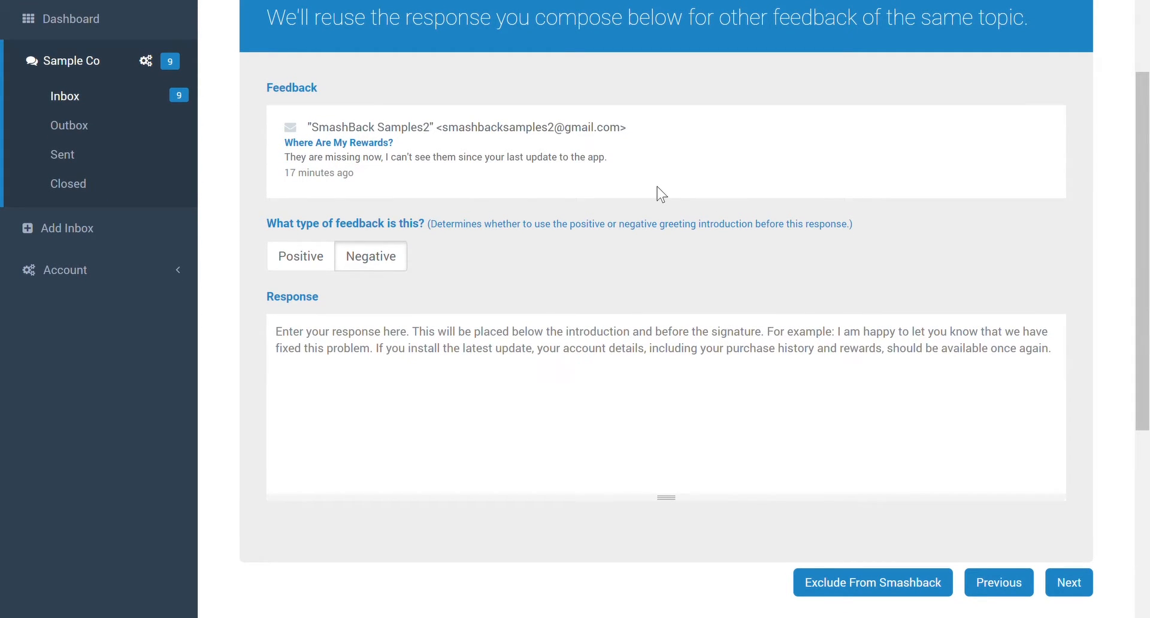
left_click(296, 262)
left_click(403, 269)
left_click(322, 358)
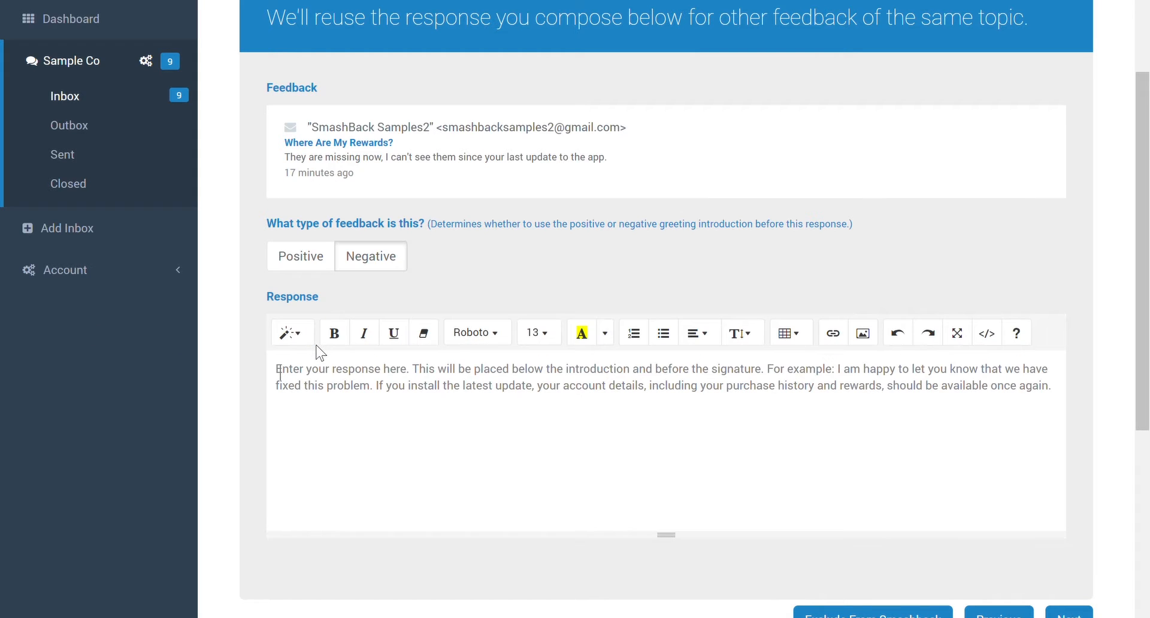
type("Our team is aware of the problem you are experiencing where users are unable to log into their account and view their orders and rewards. Our developers are working to release an update which includes a fix for this shortly. Once that's done I'll let you know.")
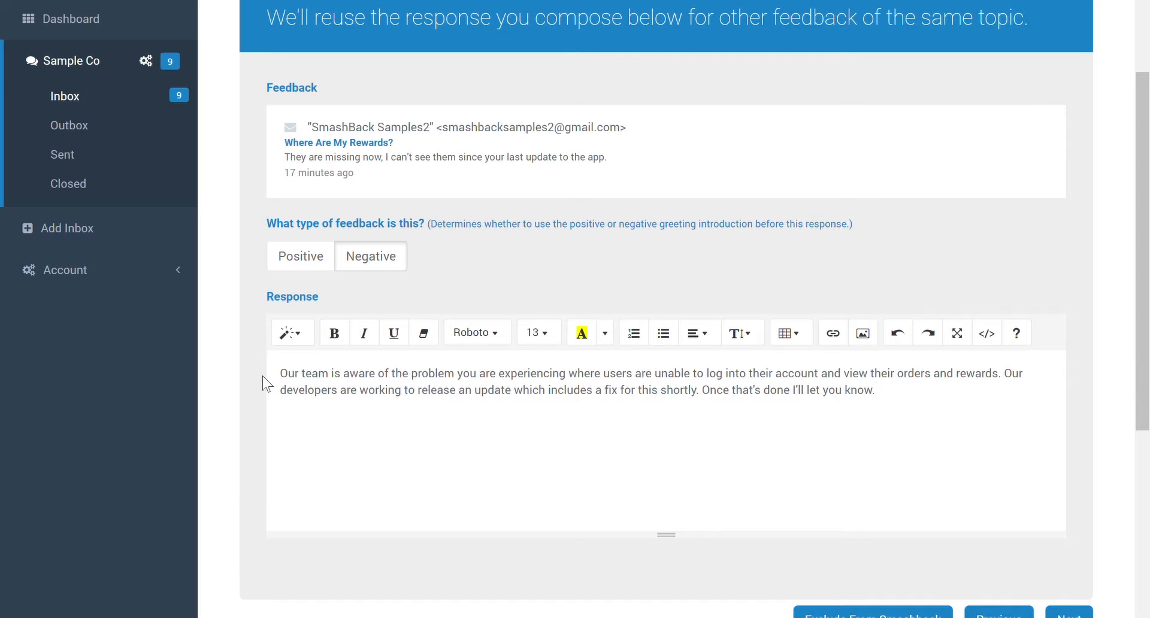
left_click_drag(1143, 221, 1148, 313)
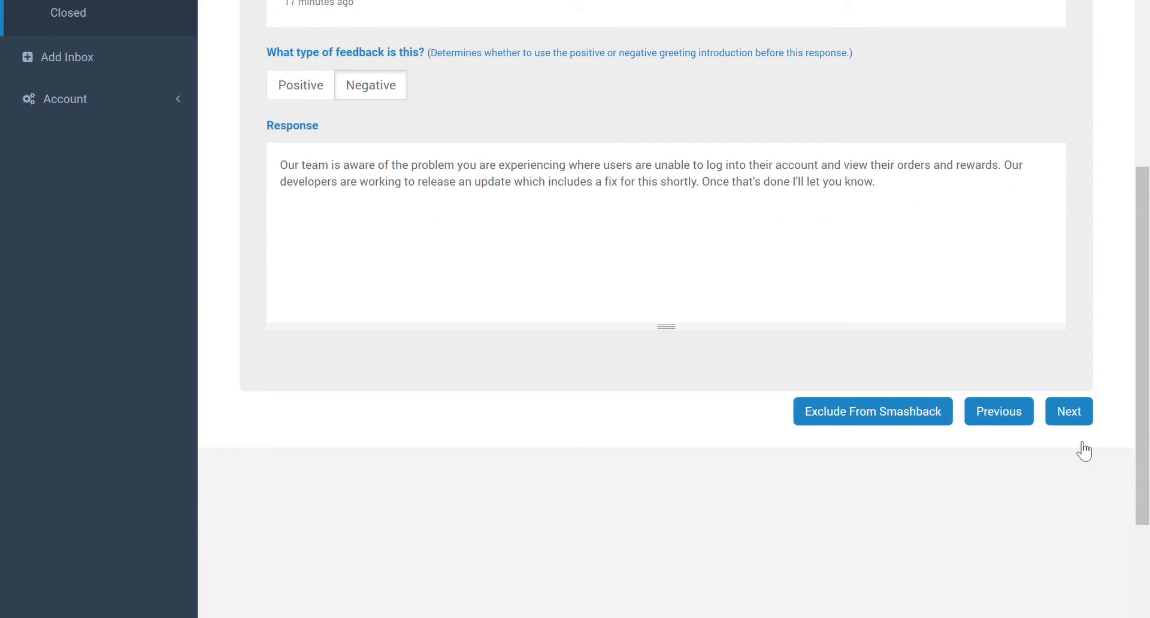
Step: Continue to the Signature stage and create a signature with "Regards,", the sender's name and the SmashBack logo on separate lines
left_click(1081, 416)
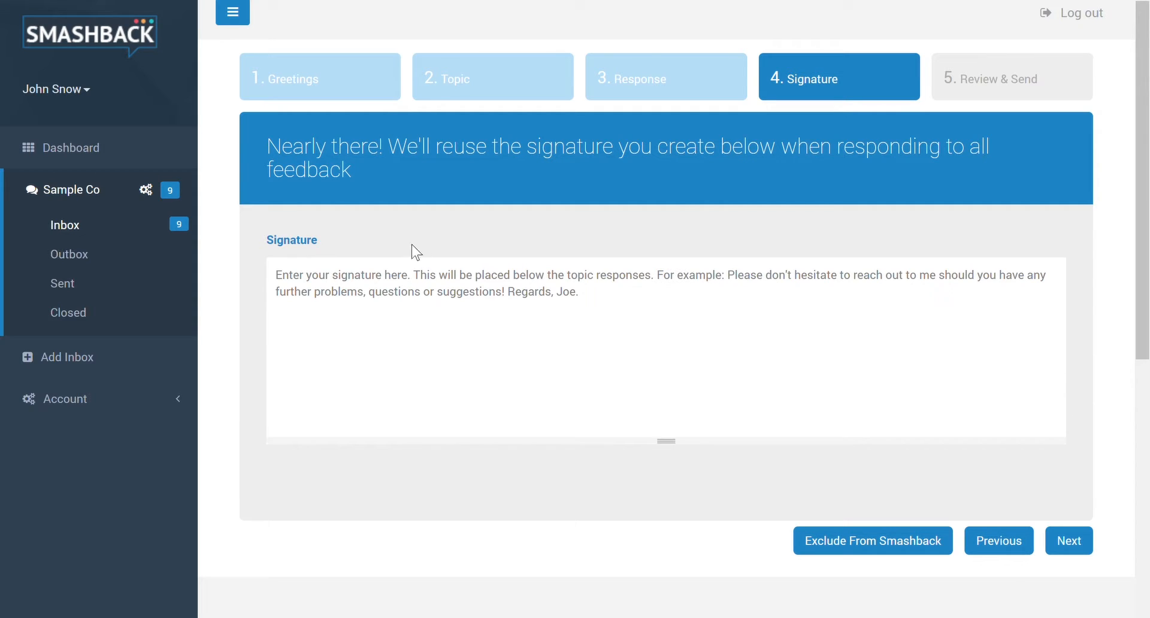
left_click(419, 296)
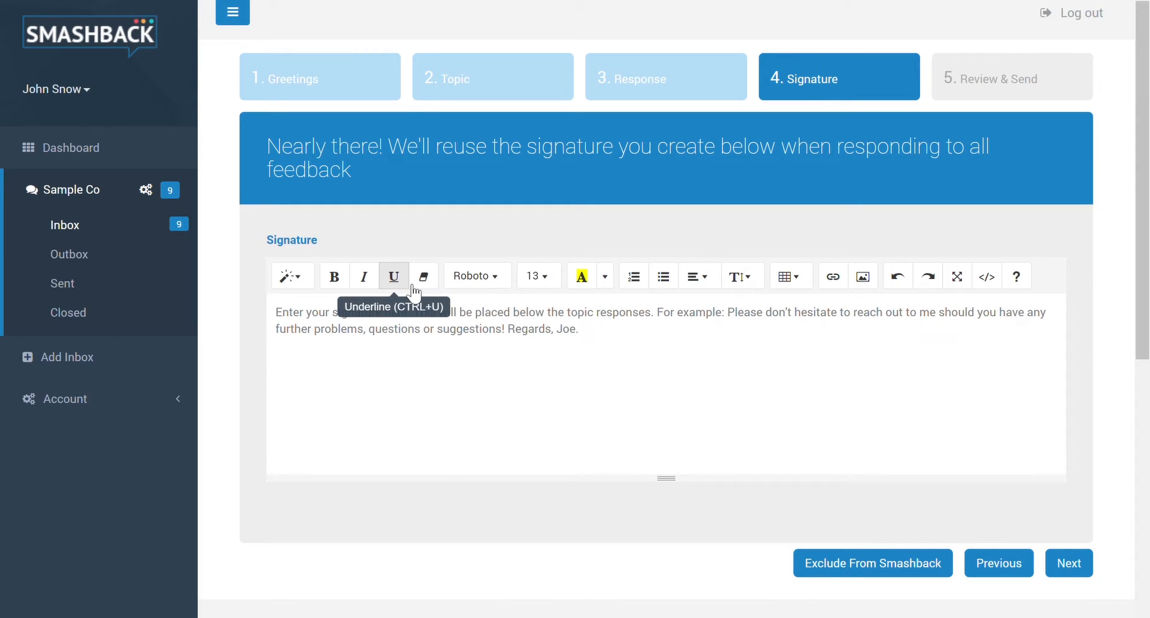
type("Regards,")
key("Return")
type("John Snow")
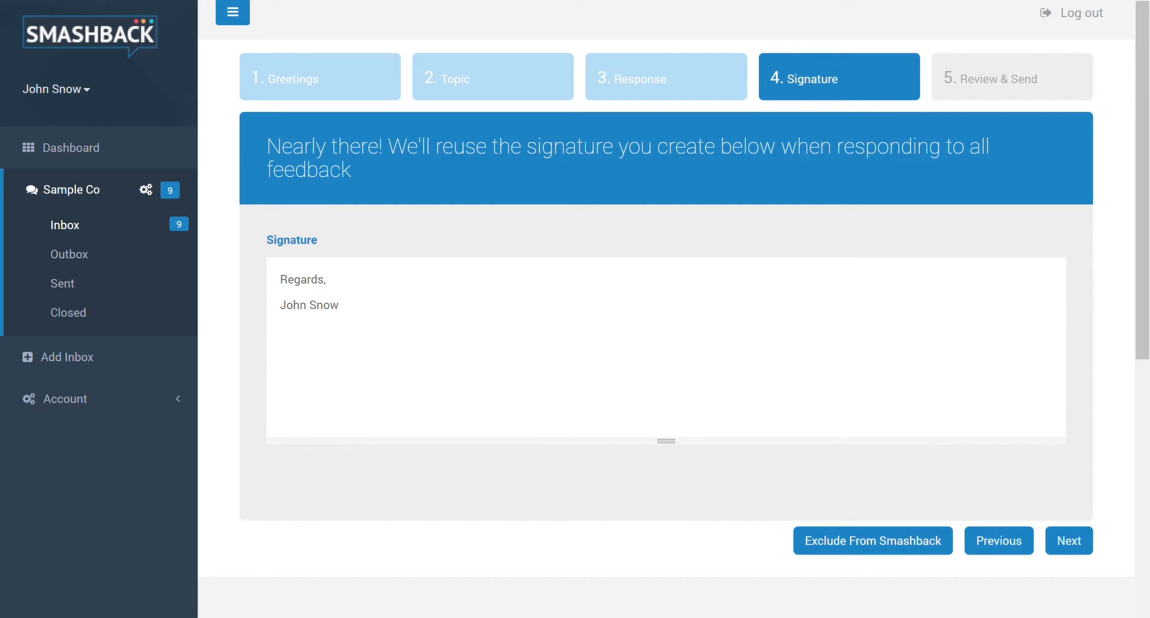
mouse_move(202, 284)
left_mouse_down()
mouse_move(488, 308)
mouse_move(406, 393)
left_mouse_up()
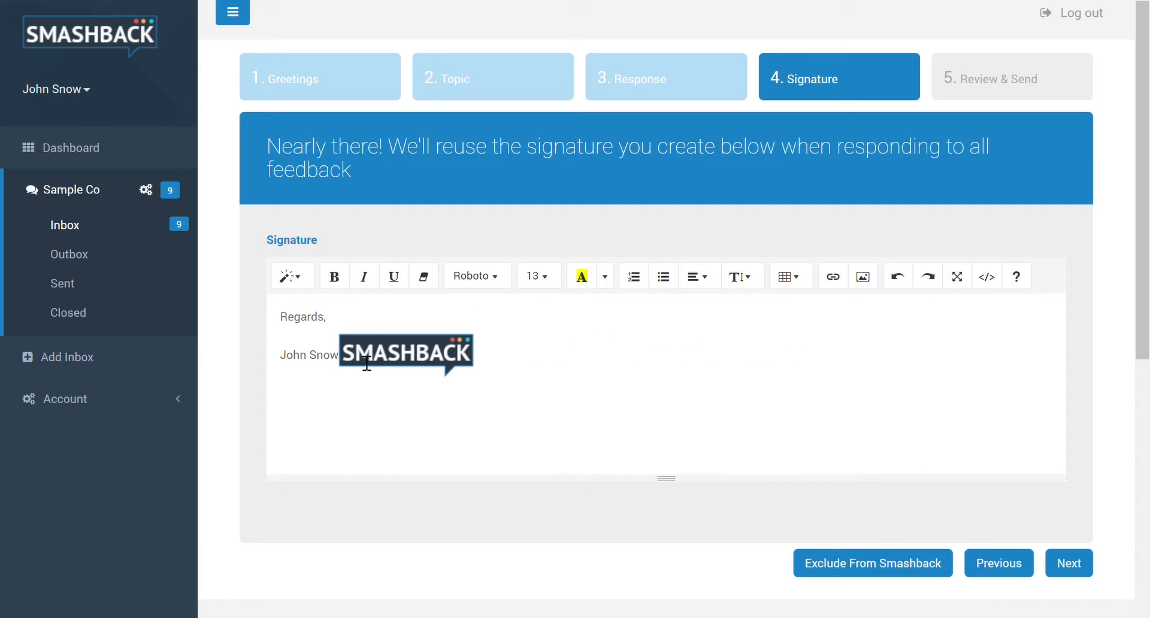
key("Return")
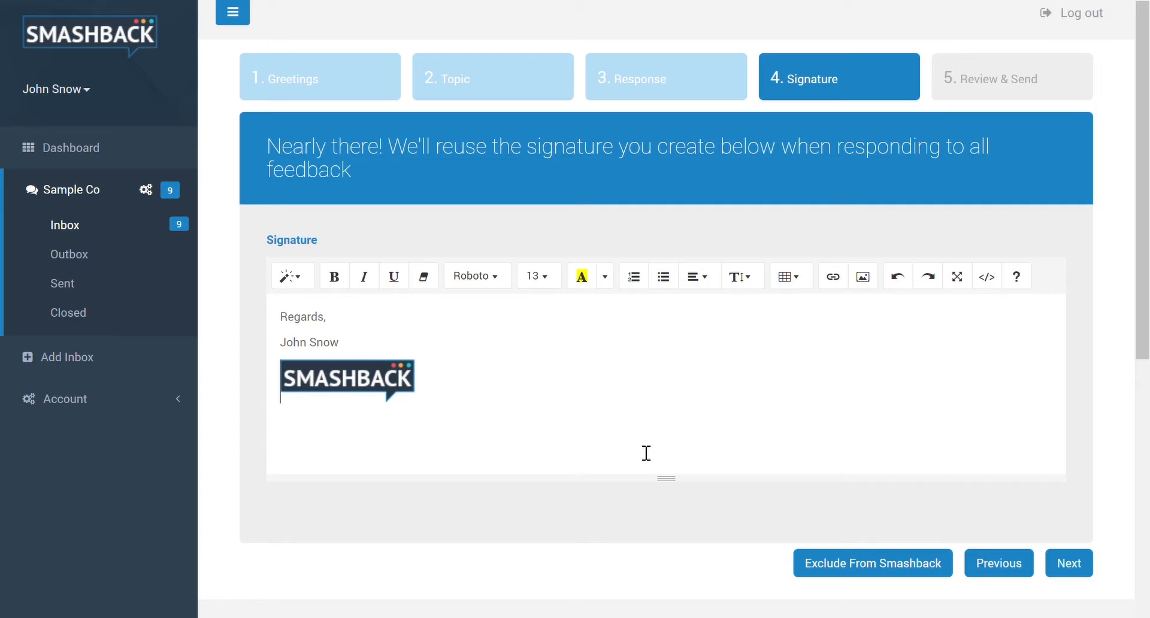
Step: Continue to the Review & Send stage, check the response preview and send the response to the "Where Are My Rewards?" feedback immediately
left_click(1084, 563)
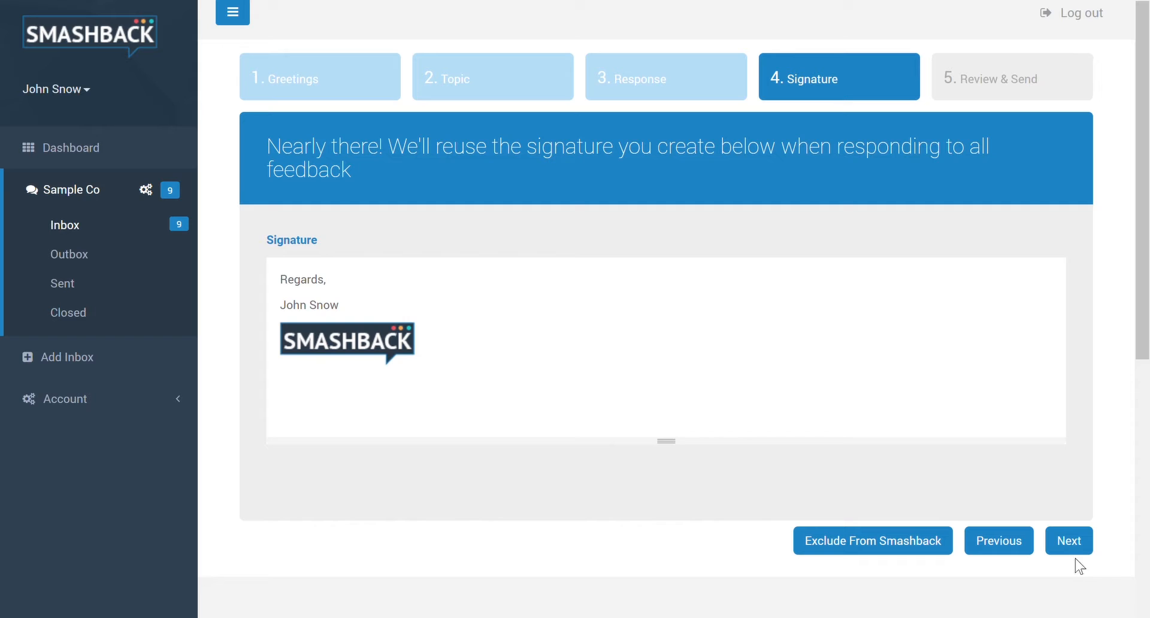
left_click(1072, 546)
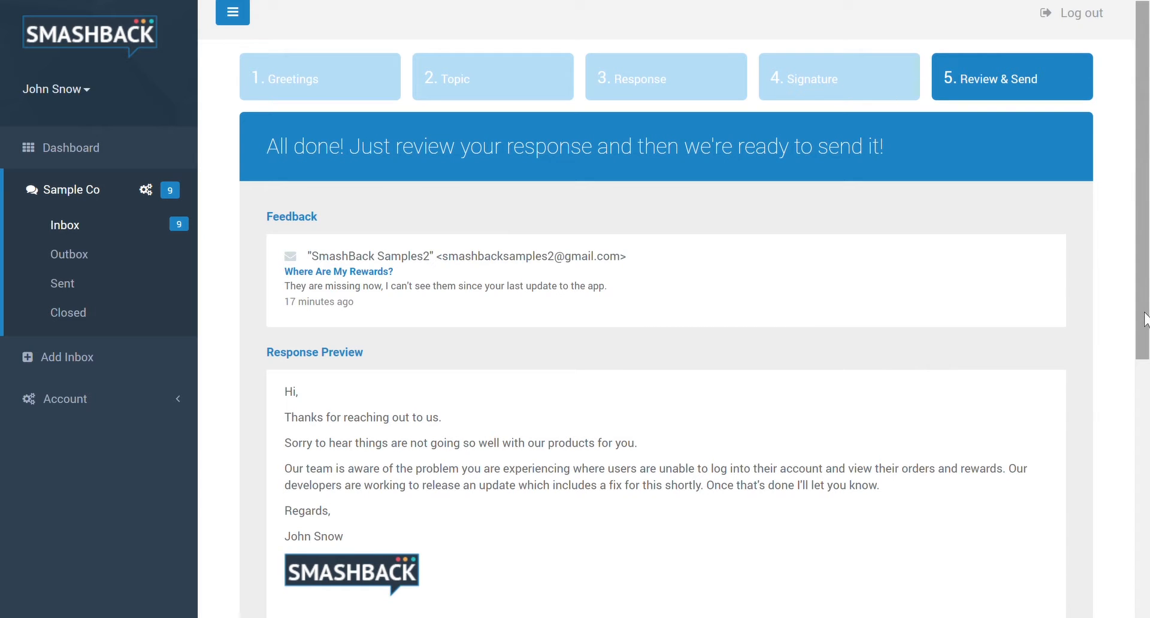
left_click_drag(1145, 319, 1148, 383)
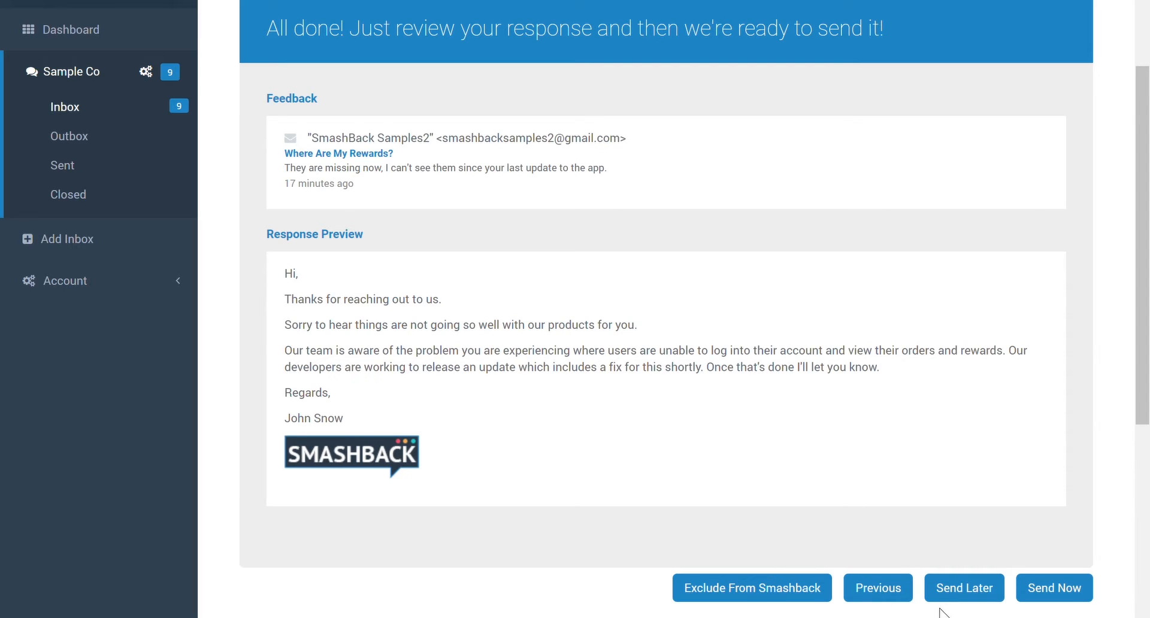
left_click(1059, 593)
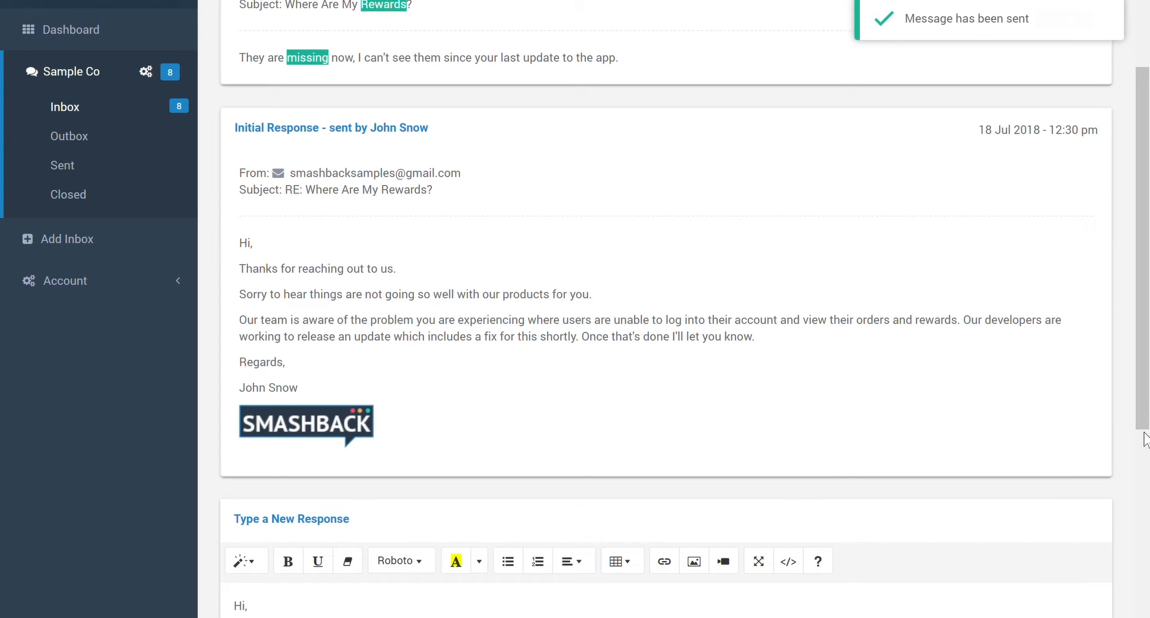
Step: Review the sent conversation, from the received feedback and initial response down to the new response editor and its follow-up sending options
left_click_drag(1146, 425, 1148, 317)
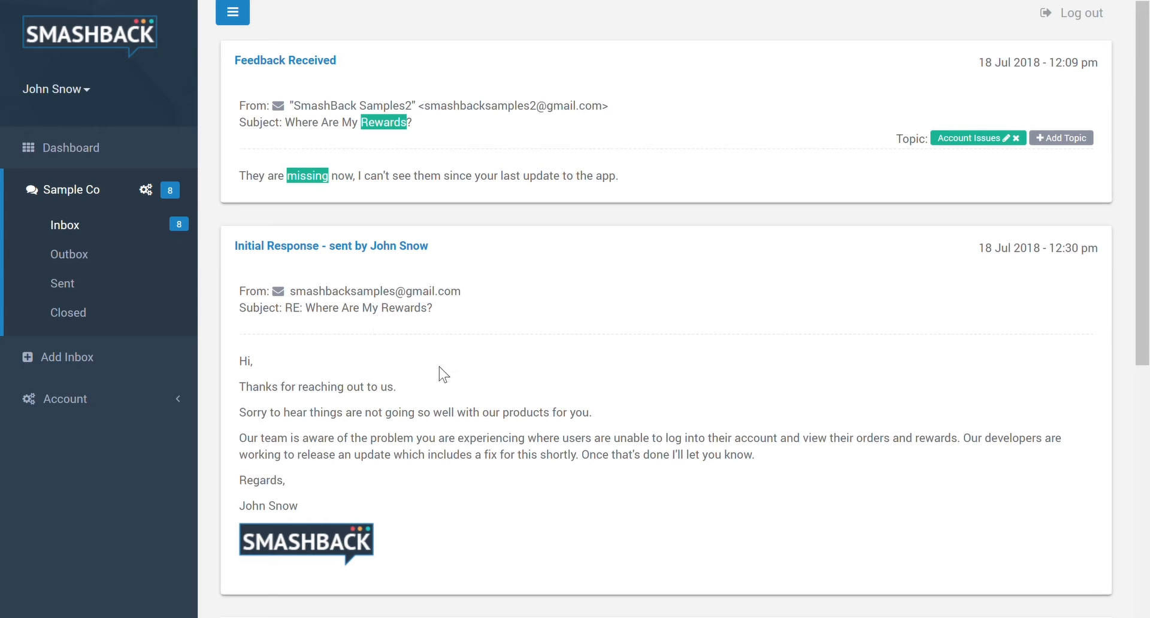
left_click_drag(1145, 225, 1109, 413)
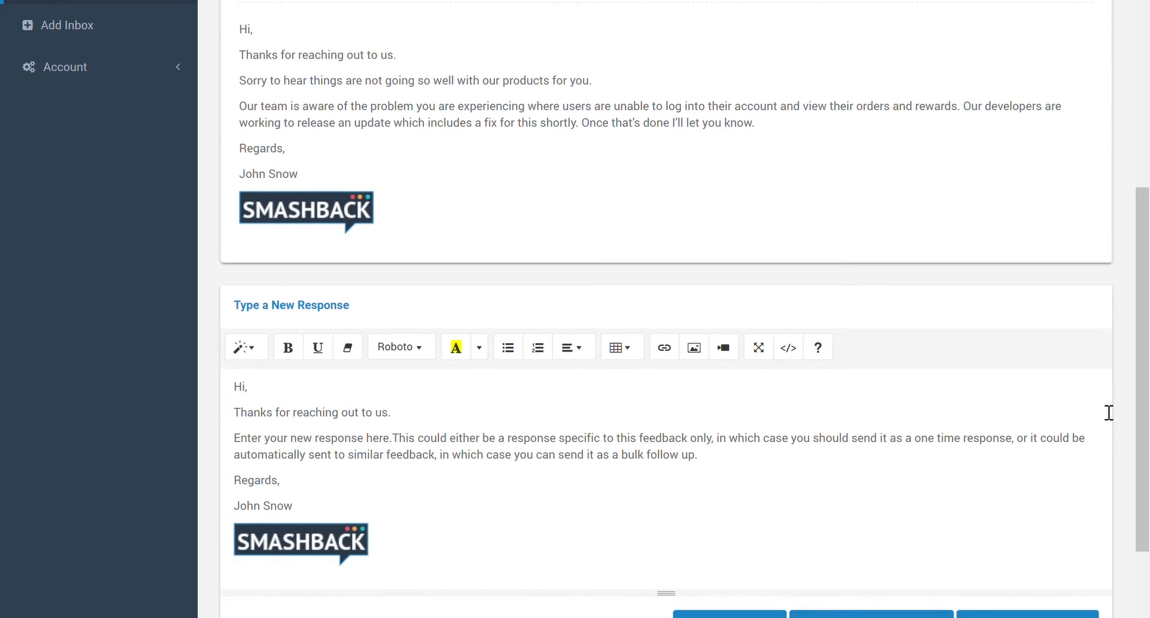
scroll(1144, 402, "down", 3)
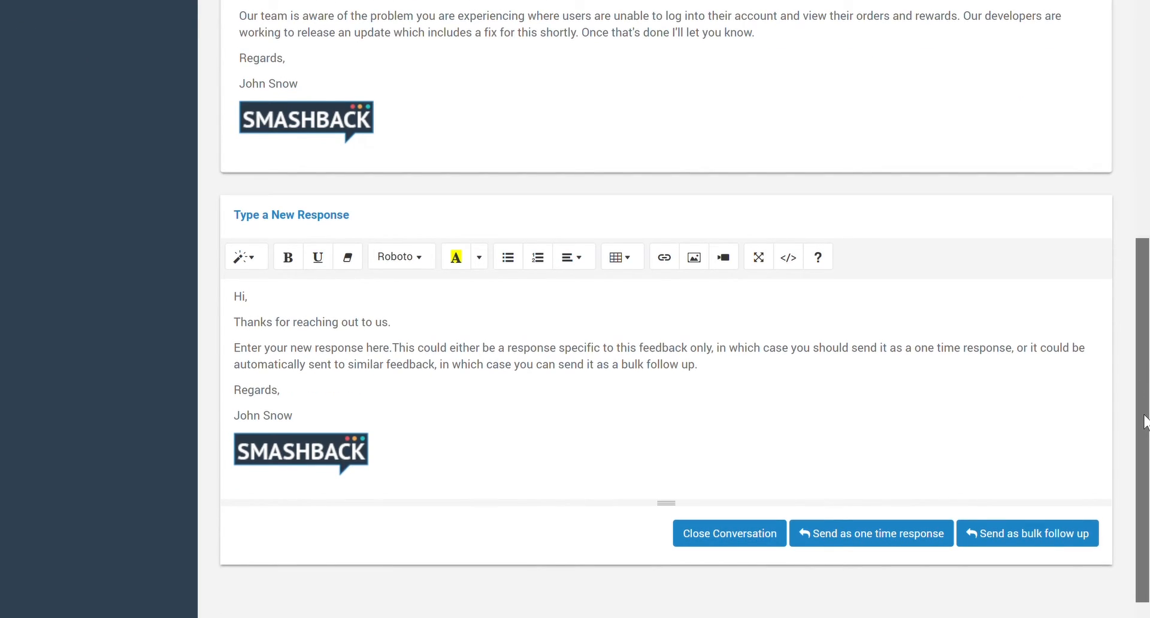
scroll(1146, 422, "up", 10)
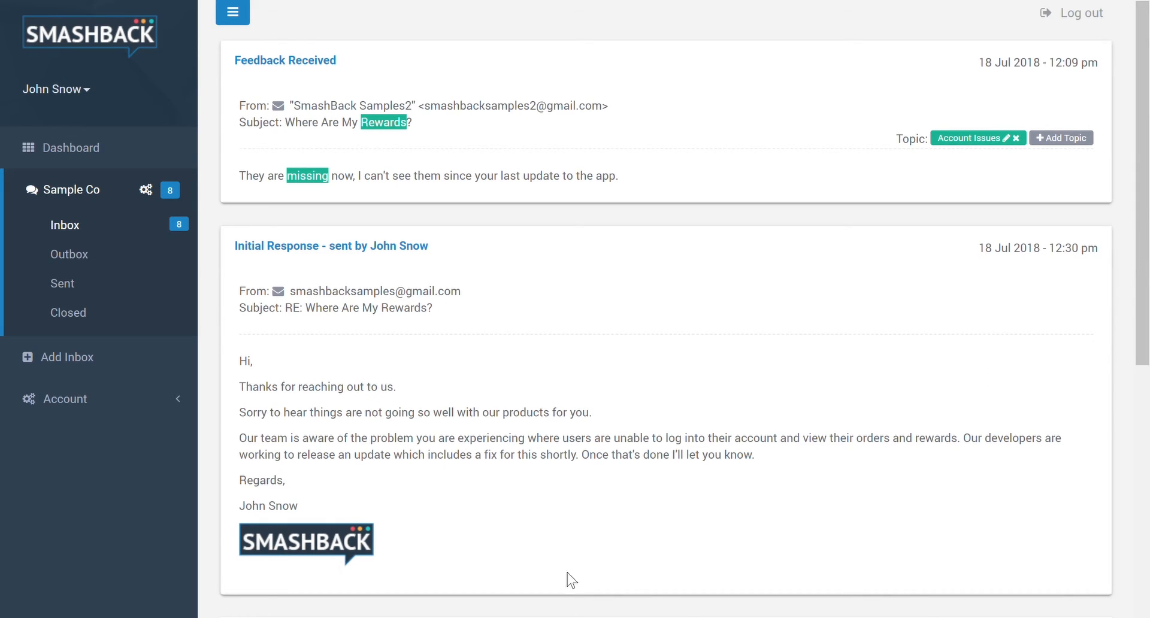
Step: Return to the inbox, open the "Account Problem" feedback and examine its matched phrases, topic and initial response preview
left_click(89, 226)
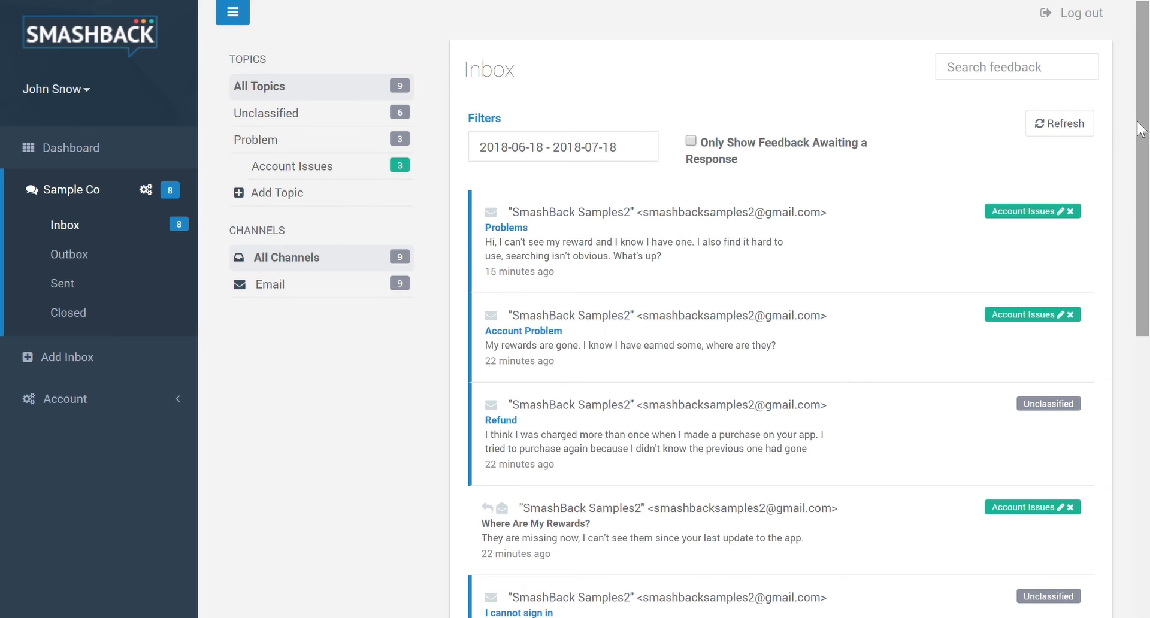
mouse_move(1141, 130)
left_mouse_down()
mouse_move(1111, 390)
mouse_move(1145, 139)
left_mouse_up()
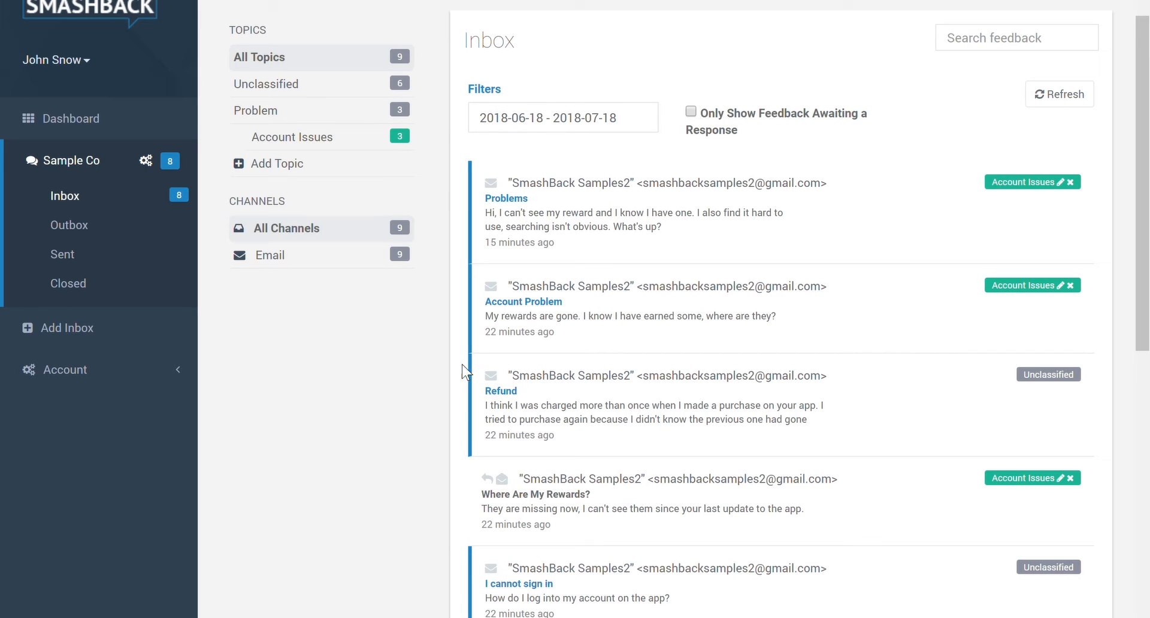
left_click(861, 317)
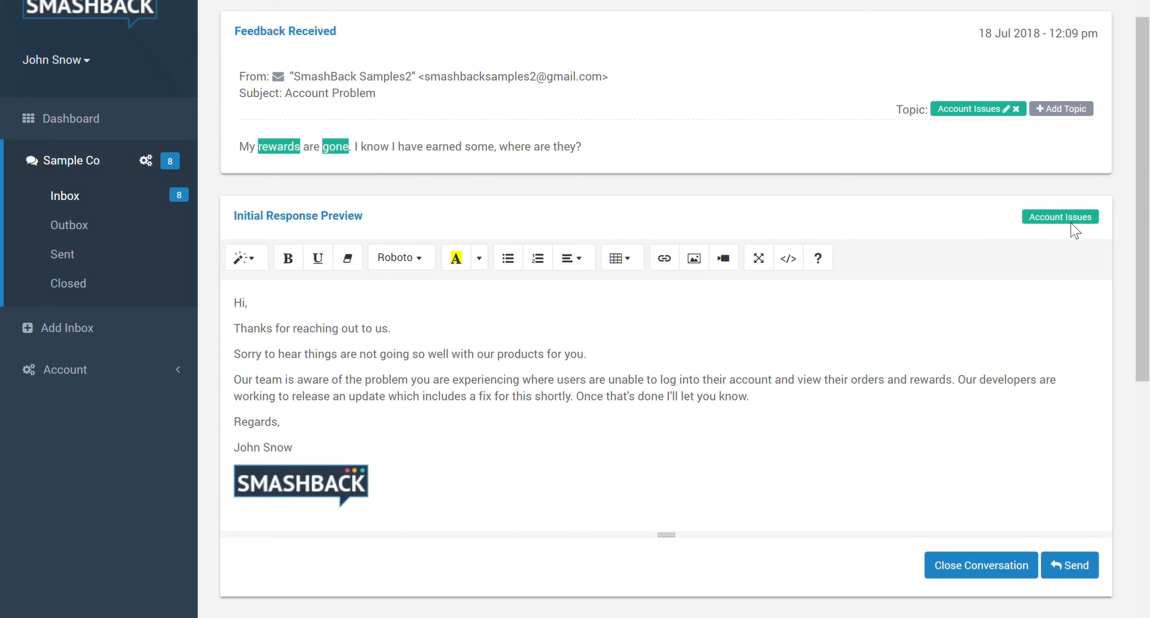
left_click_drag(1145, 195, 1144, 257)
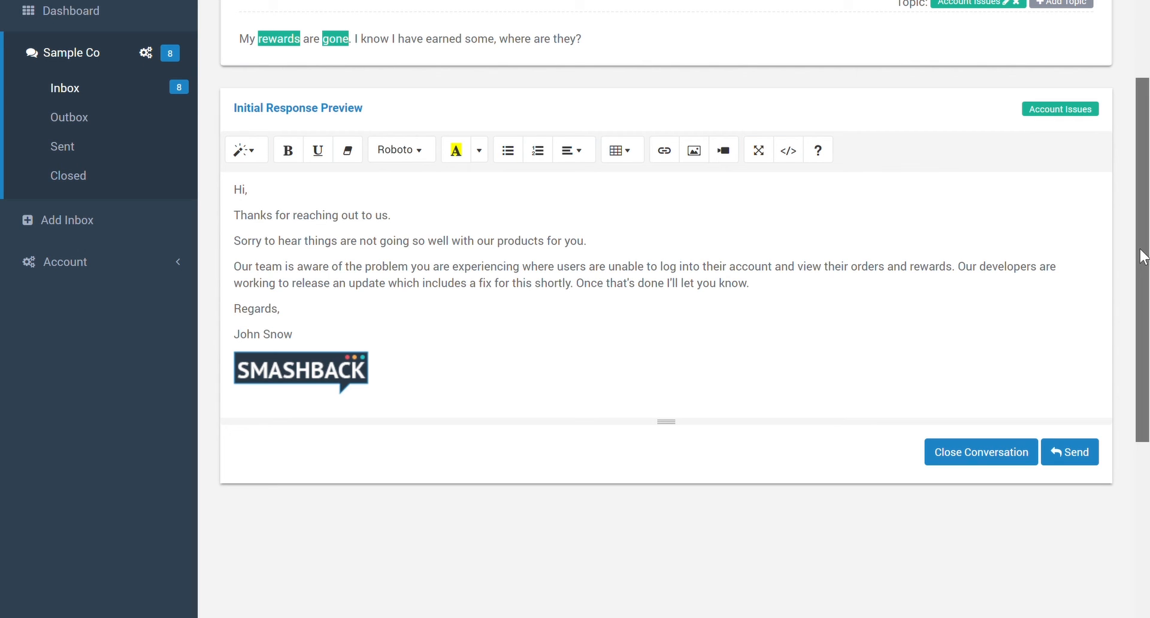
left_click_drag(1144, 257, 1144, 179)
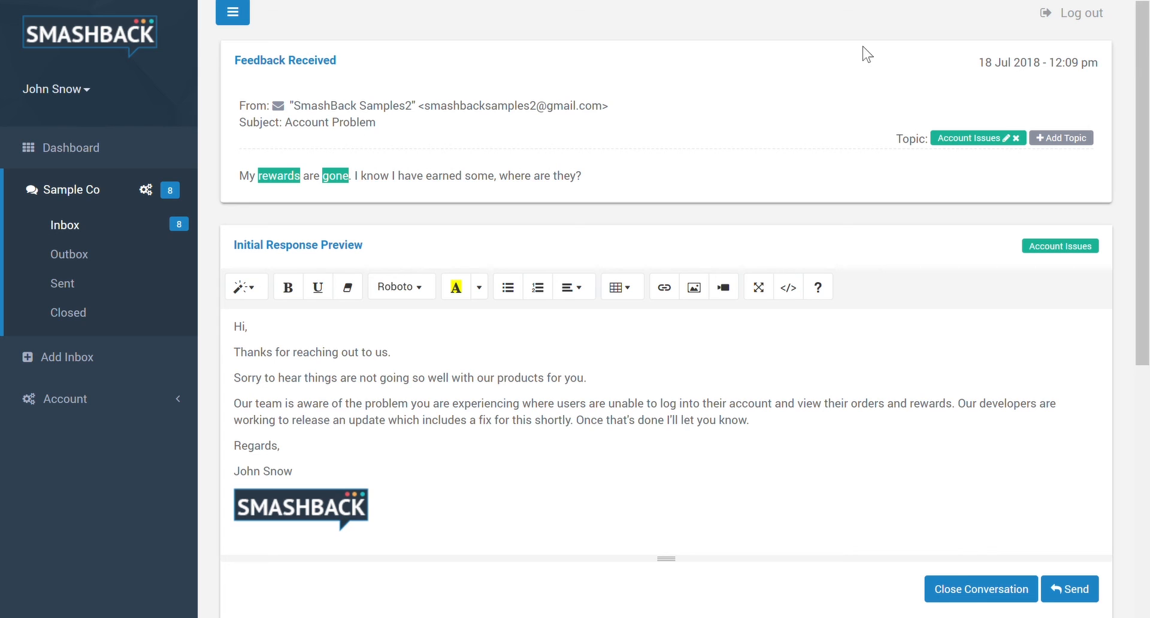